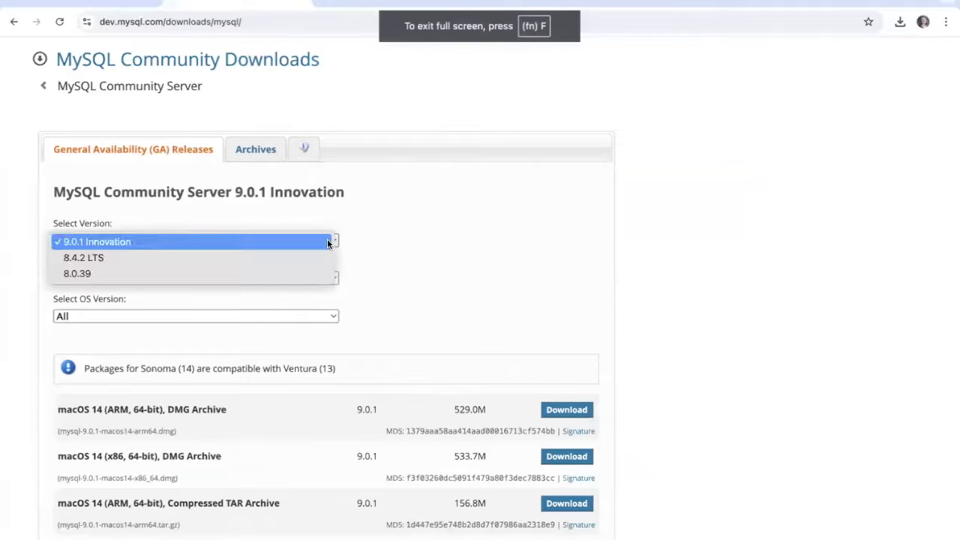
Select version 8.0.39 of MySQL Community Server for the download
left_click(228, 275)
left_click(255, 248)
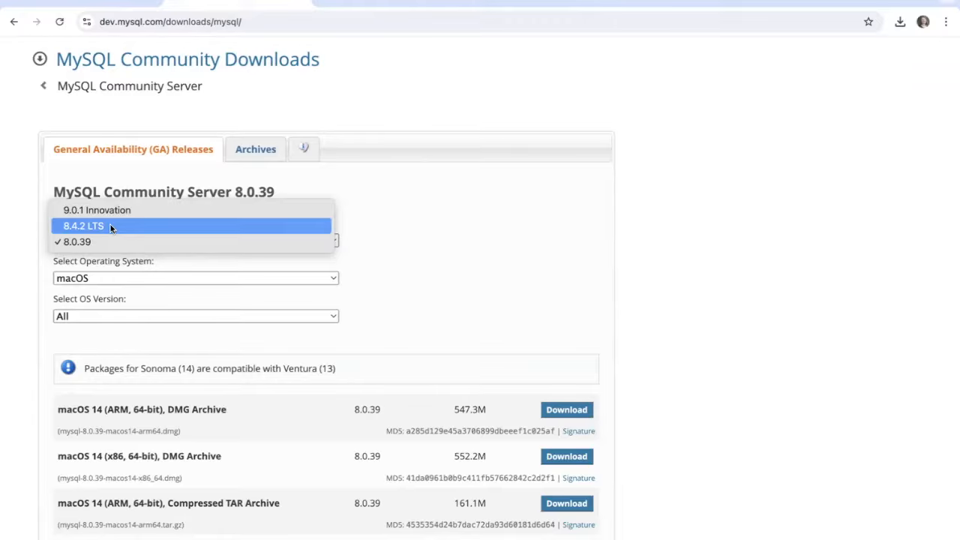
left_click(108, 244)
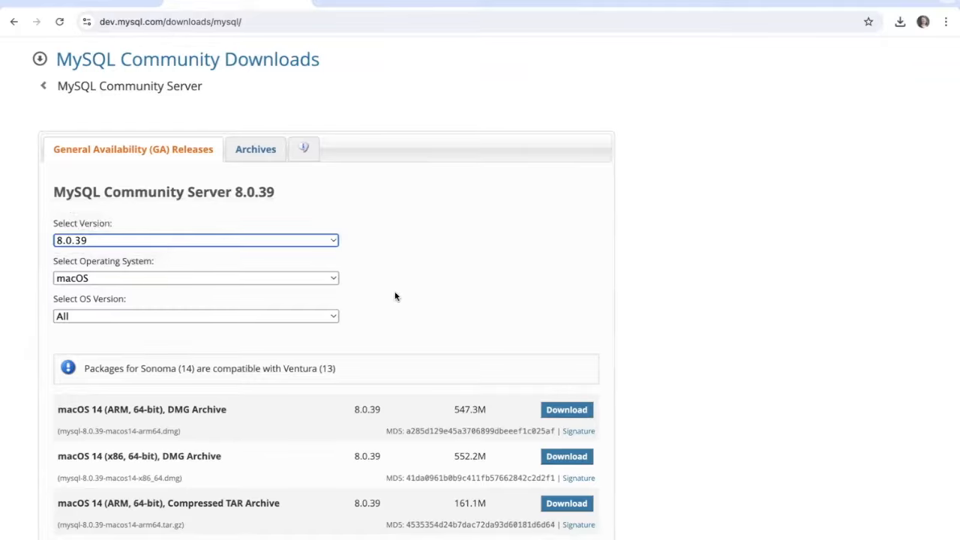
scroll(395, 297, "down", 2)
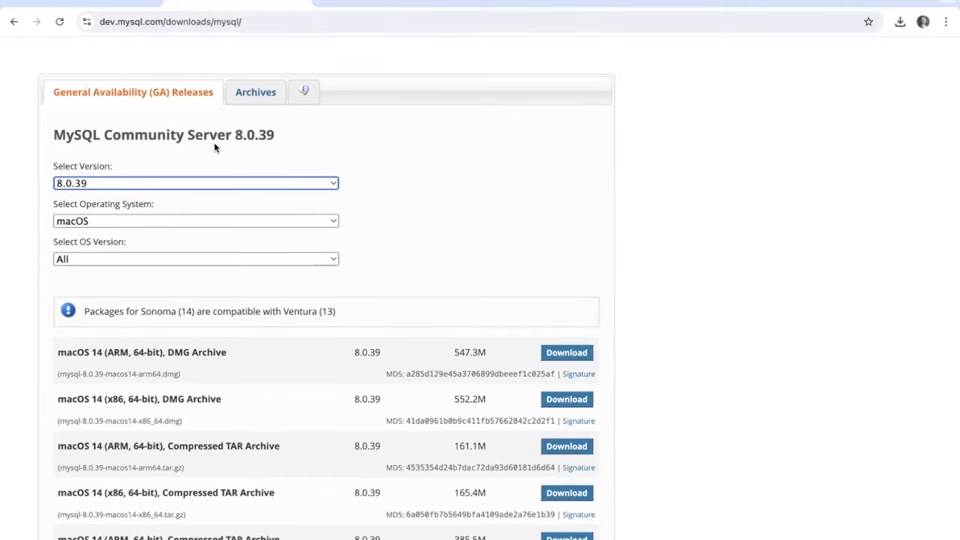
Check this Mac's chip and macOS version, and set the OS version of the download to macOS 14 (ARM, 64-bit)
left_click(15, 0)
left_click(45, 1)
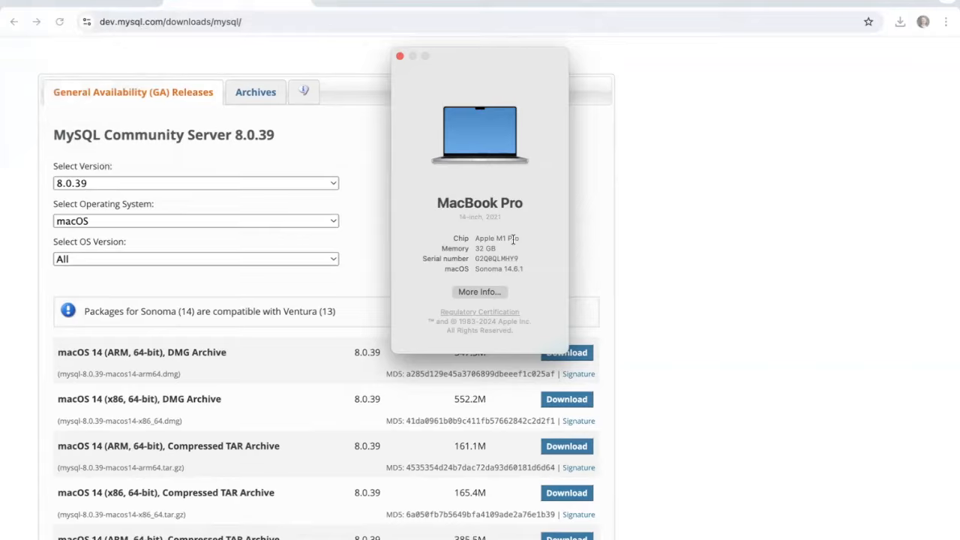
left_click(334, 257)
left_click(335, 260)
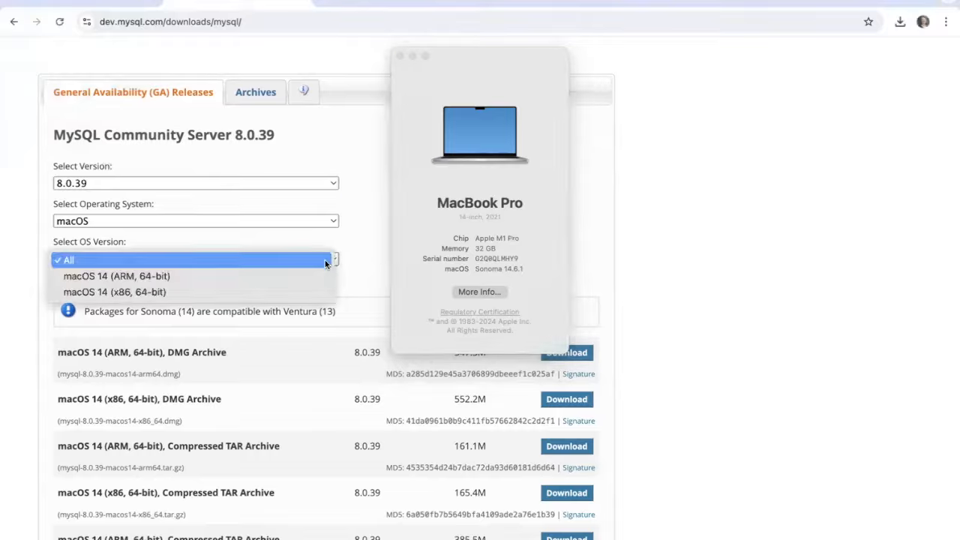
left_click(312, 274)
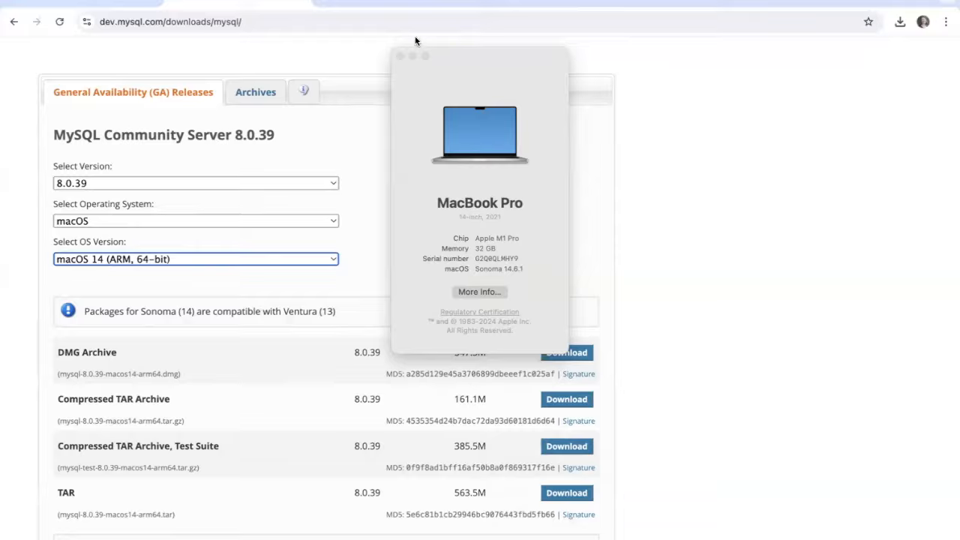
left_click(400, 56)
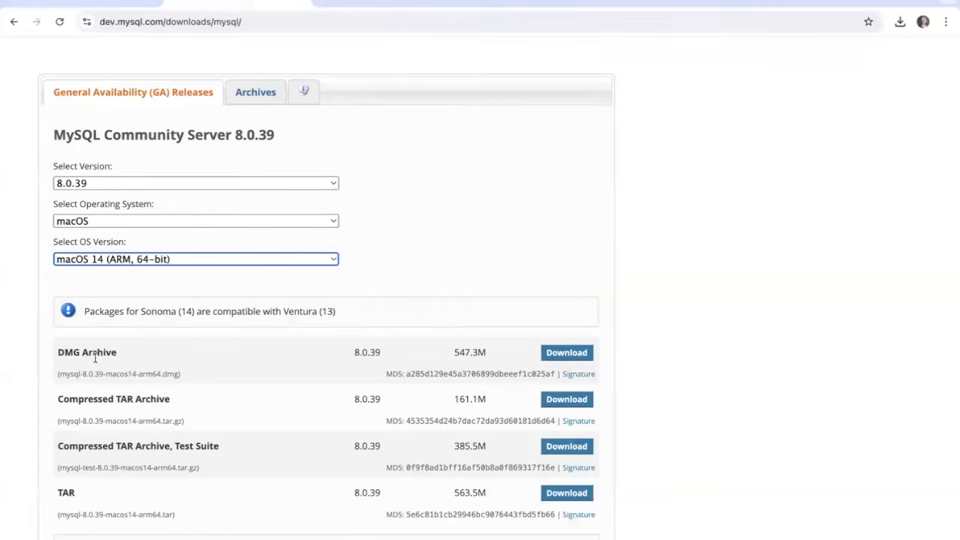
Download the 8.0.39 DMG Archive without logging in or signing up, and return to the MySQL Community Server downloads page
left_click(573, 355)
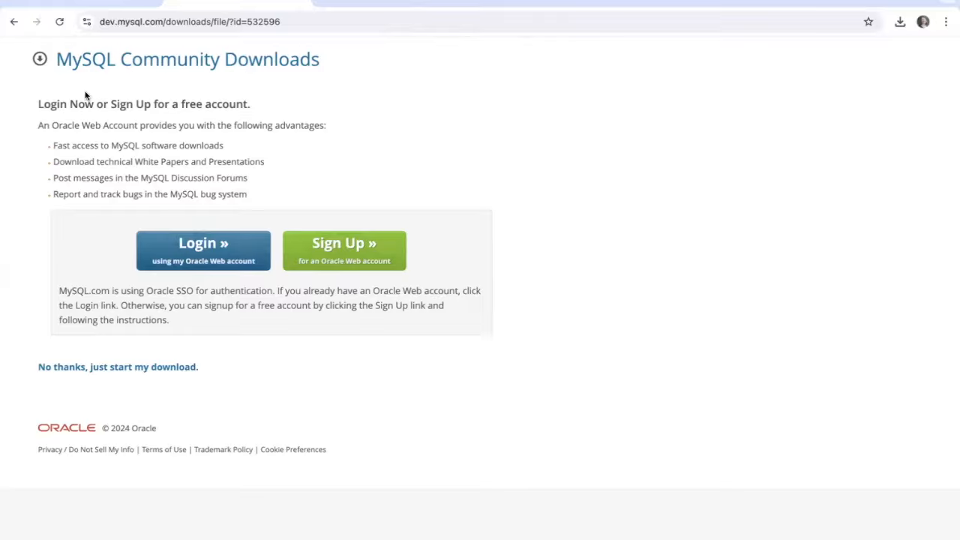
left_click(99, 369)
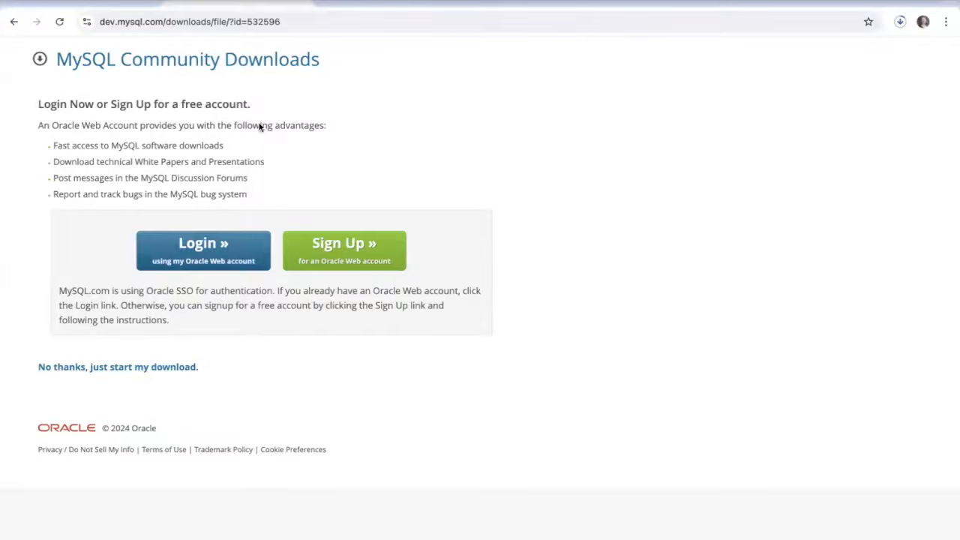
left_click(12, 25)
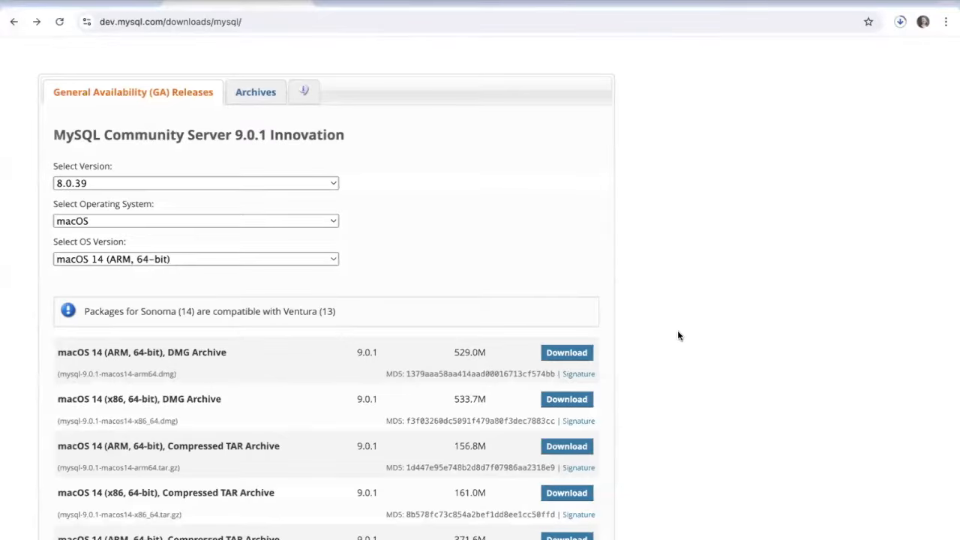
scroll(678, 321, "down", 1)
scroll(678, 322, "down", 1)
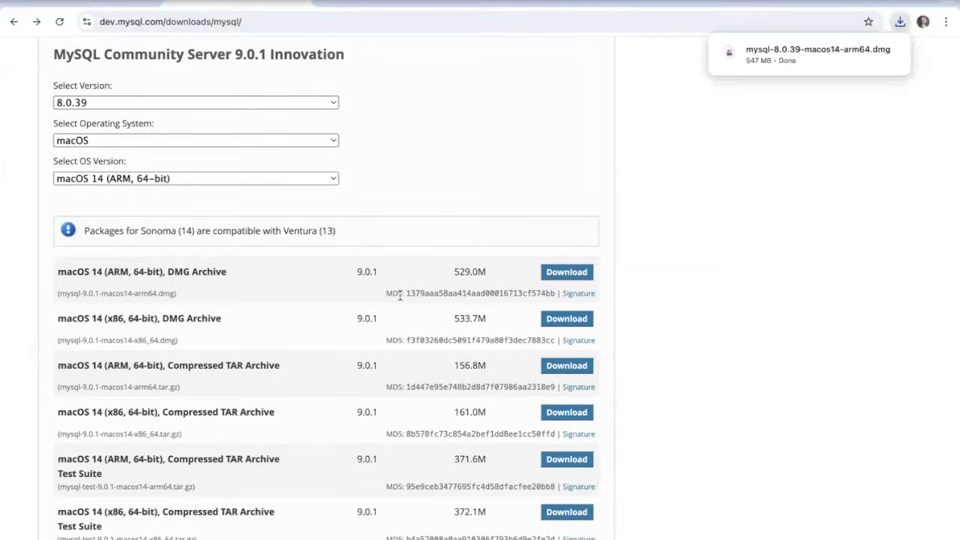
mouse_move(823, 62)
mouse_move(711, 67)
scroll(647, 286, "up", 3)
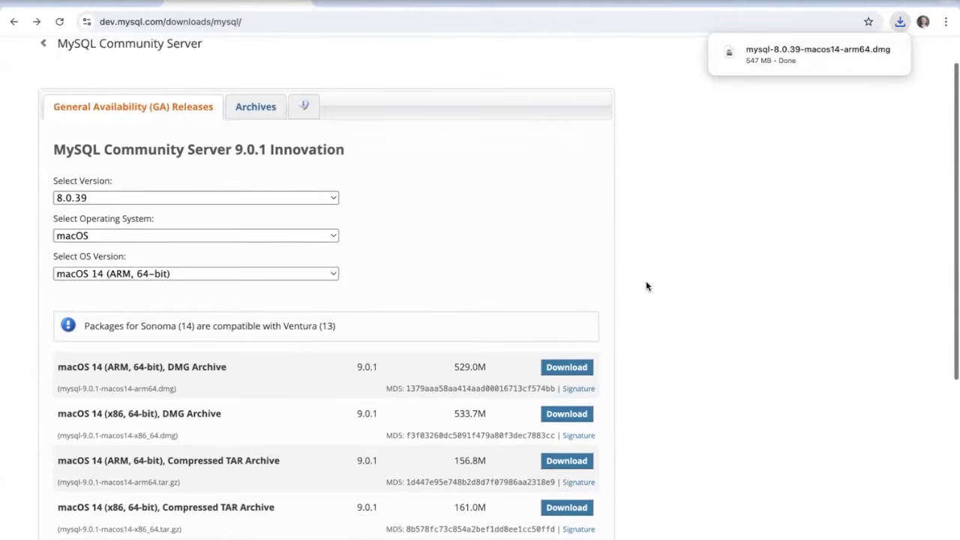
scroll(646, 286, "up", 1)
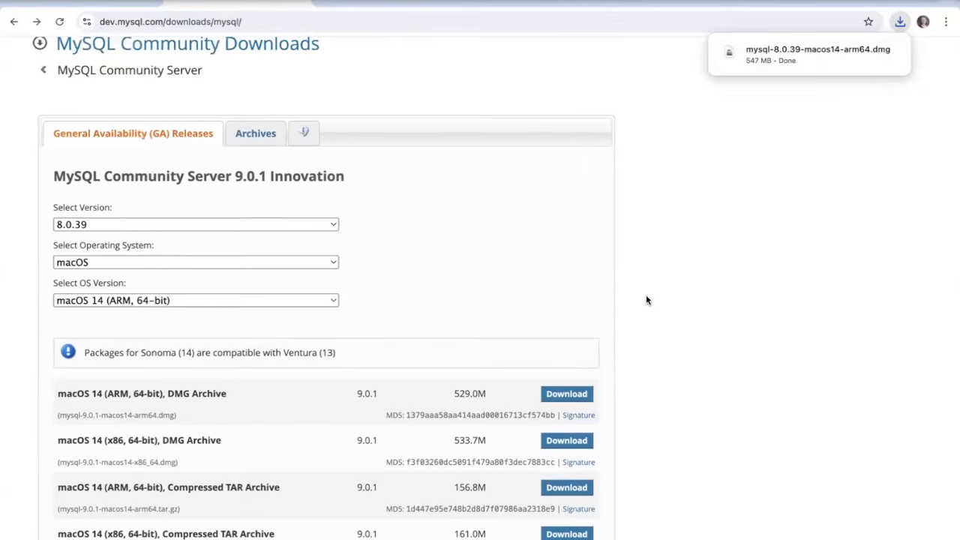
Open the downloaded disk image, launch mysql-8.0.39-macos14-arm64.pkg and allow its installation check to run
mouse_move(798, 57)
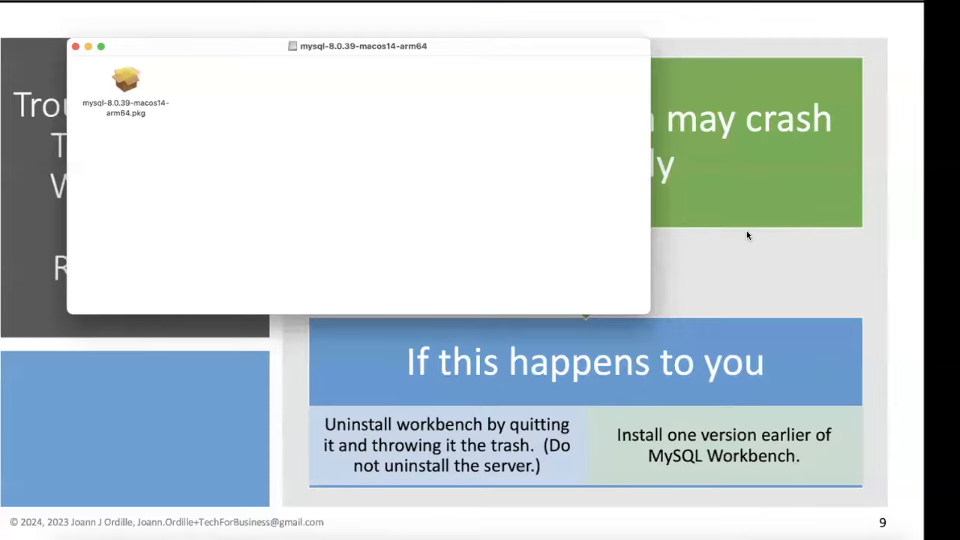
double_click(162, 83)
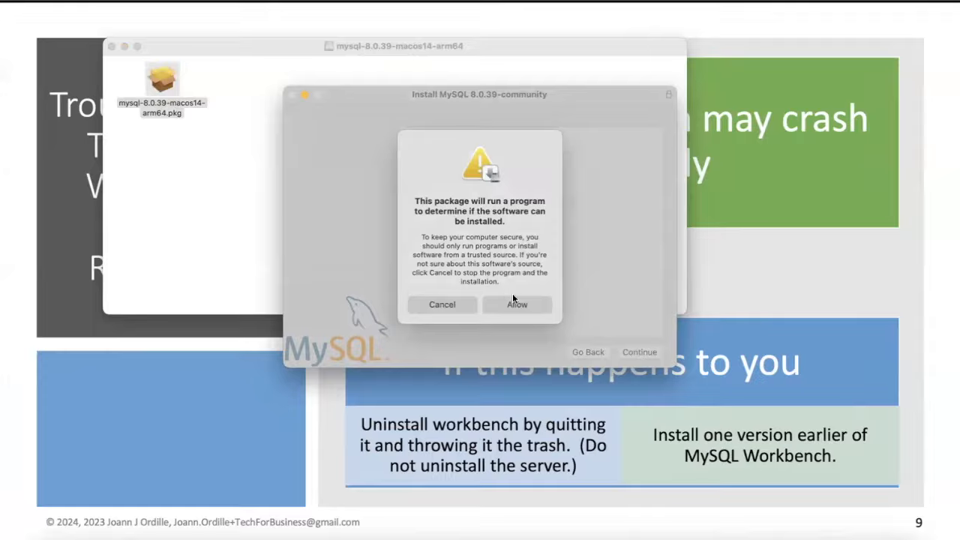
left_click(518, 303)
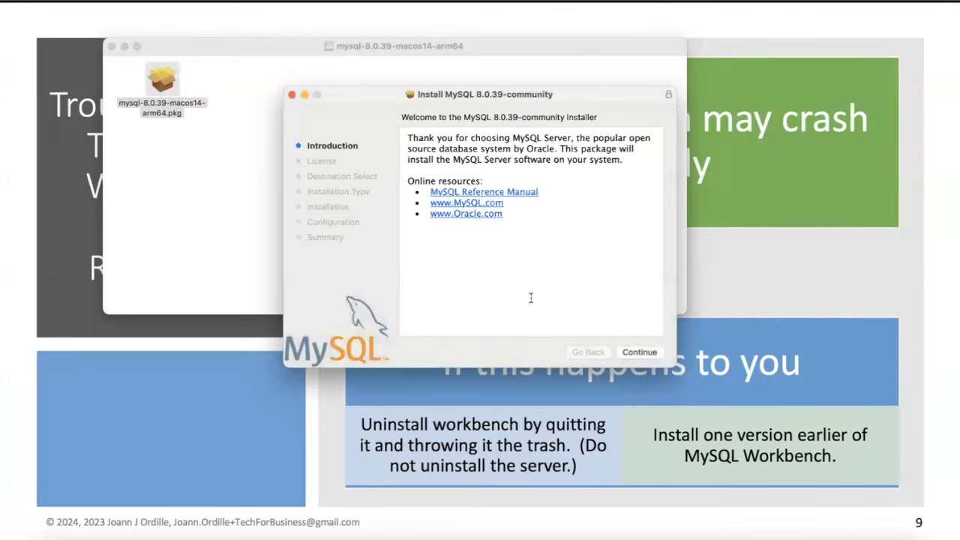
Continue past the installer's introduction and agree to the software license agreement
left_click(640, 353)
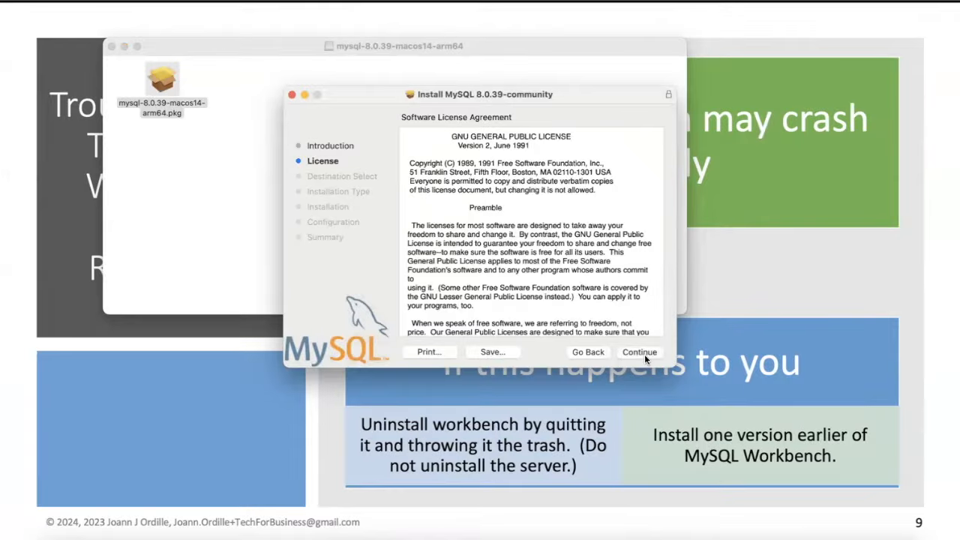
left_click(645, 354)
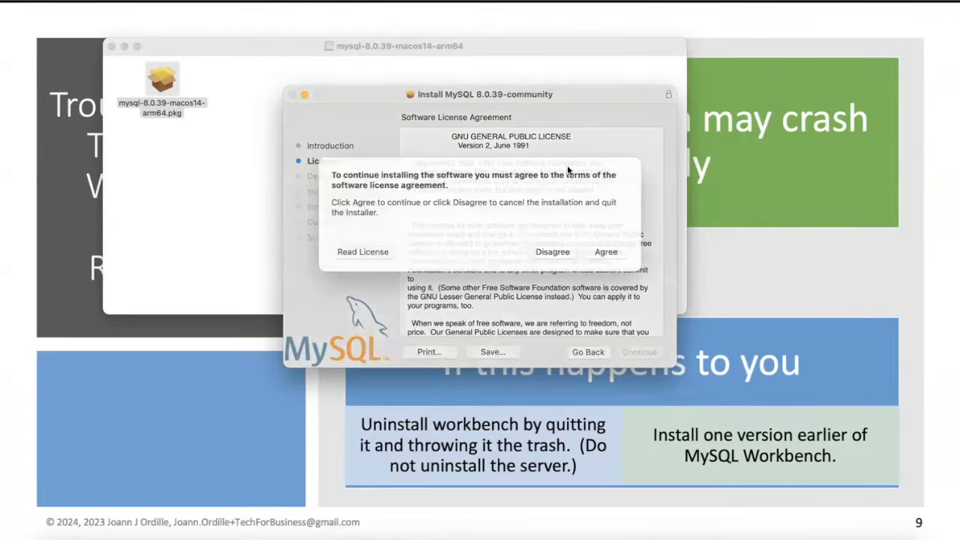
left_click(606, 254)
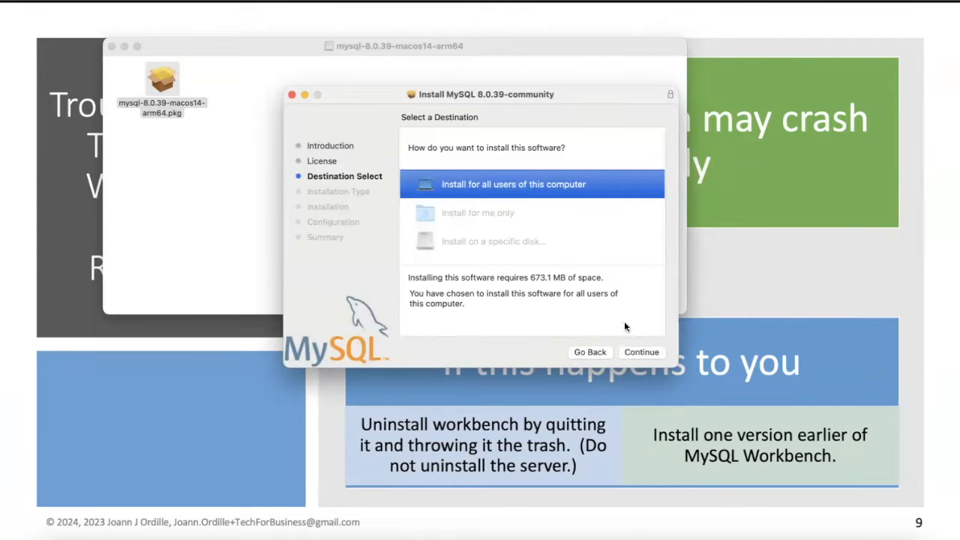
Start the standard MySQL installation for all users of this computer and authorize it with the Mac account password
left_click(637, 352)
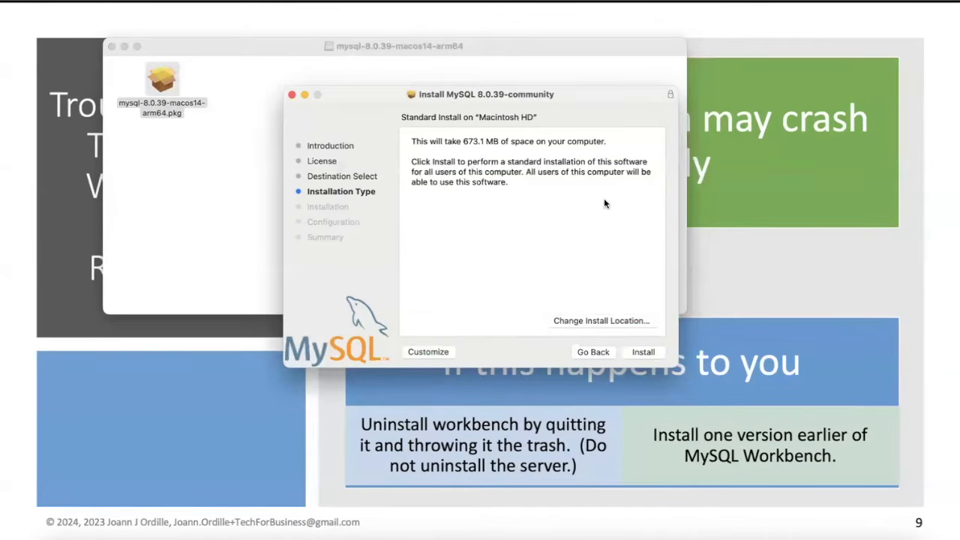
left_click(649, 353)
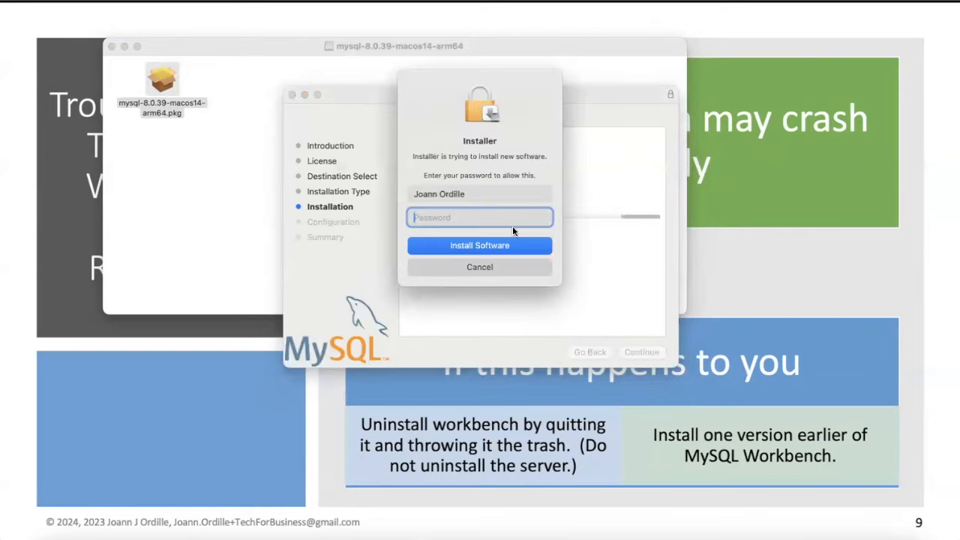
type("••••••••••••••")
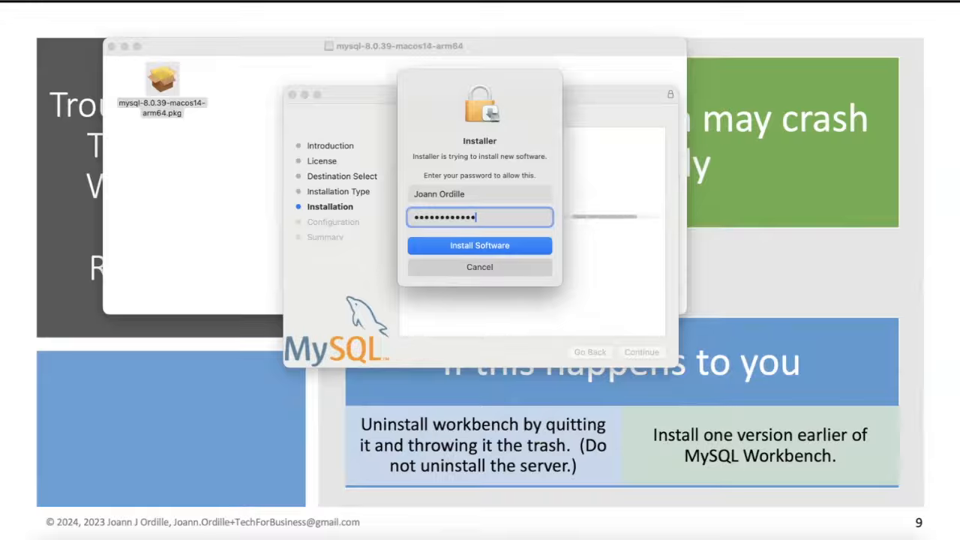
left_click(492, 244)
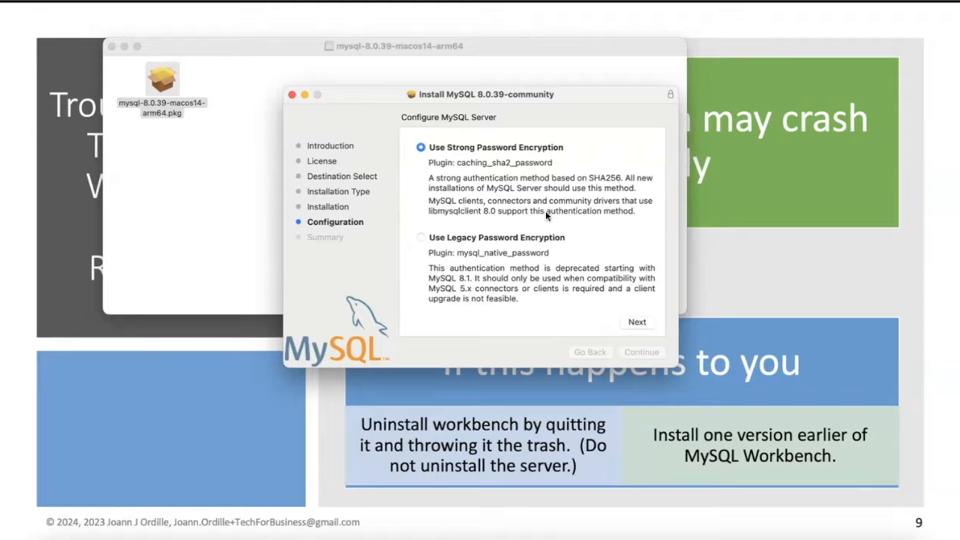
Keep strong password encryption for the MySQL server and activate the password entry for the root user
left_click(636, 322)
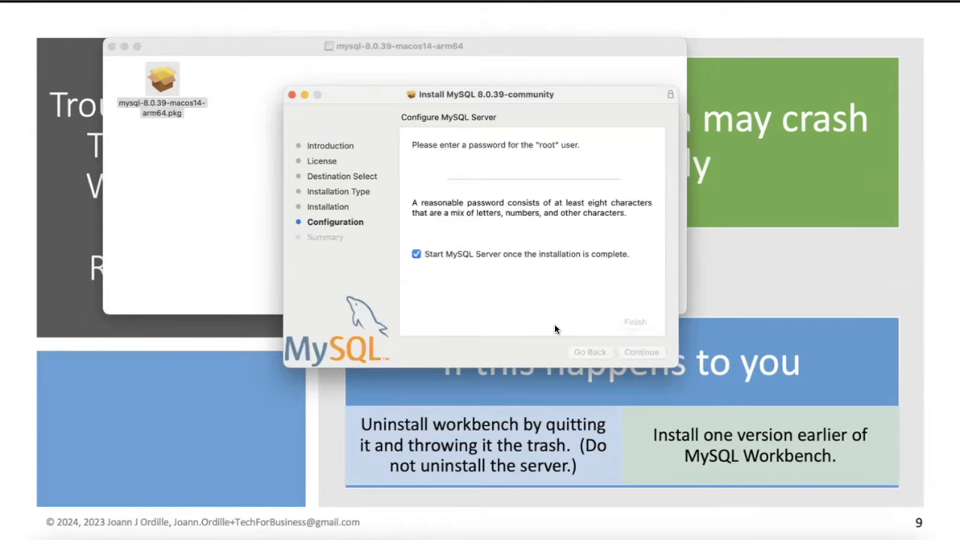
left_click(492, 170)
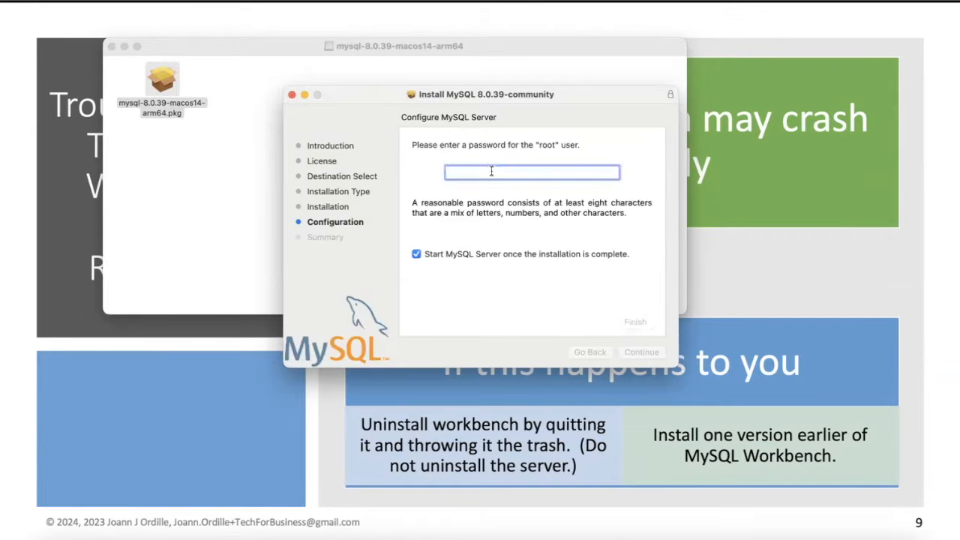
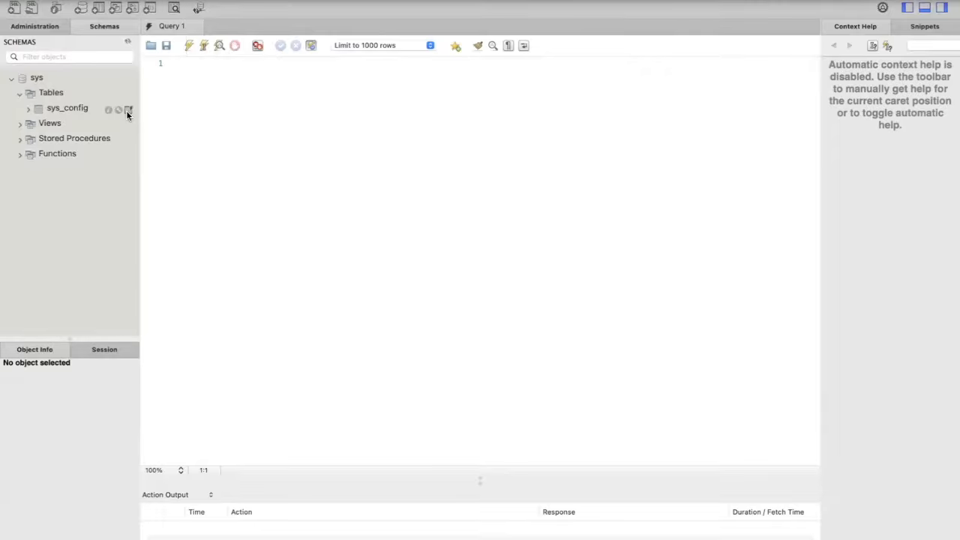
View the rows of the sys_config table, collapse the sys schema and close the table's query
left_click(128, 110)
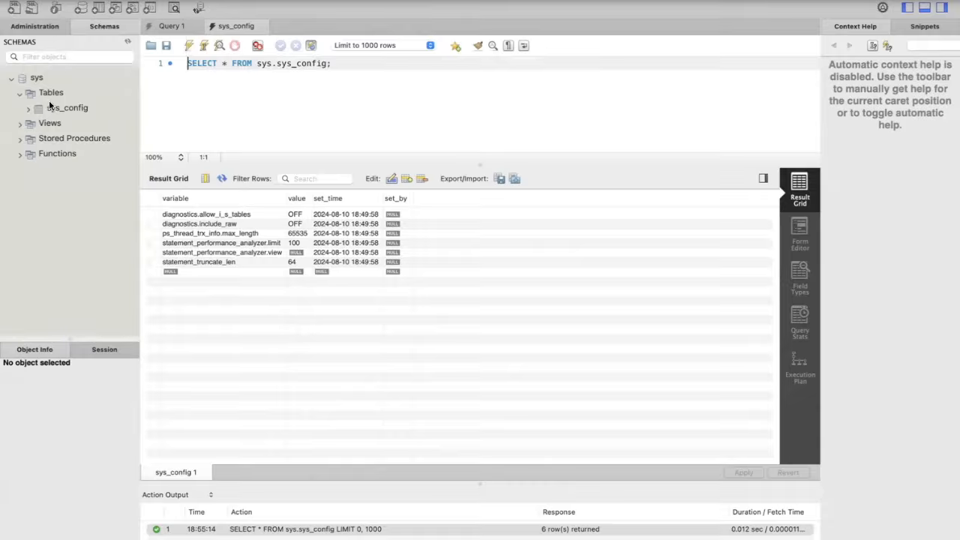
left_click(12, 79)
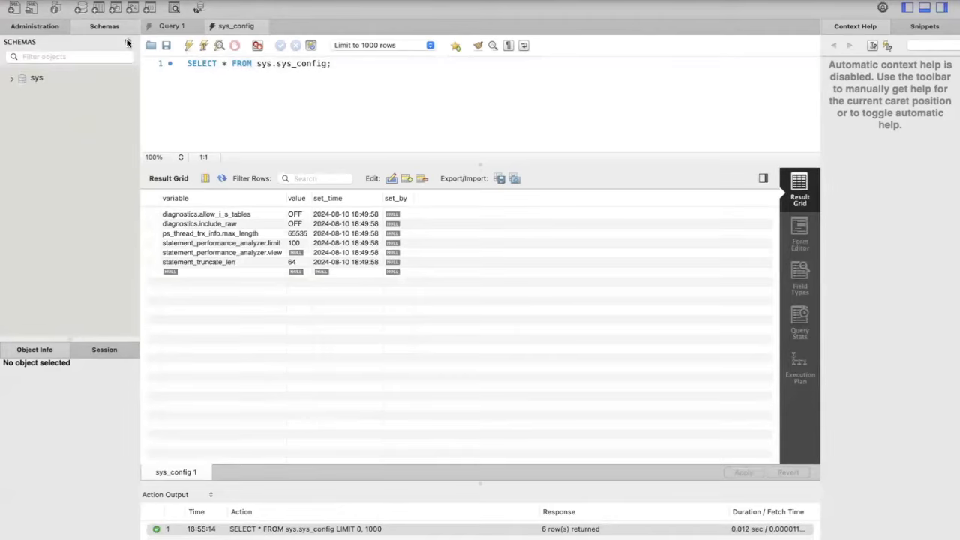
left_click(260, 27)
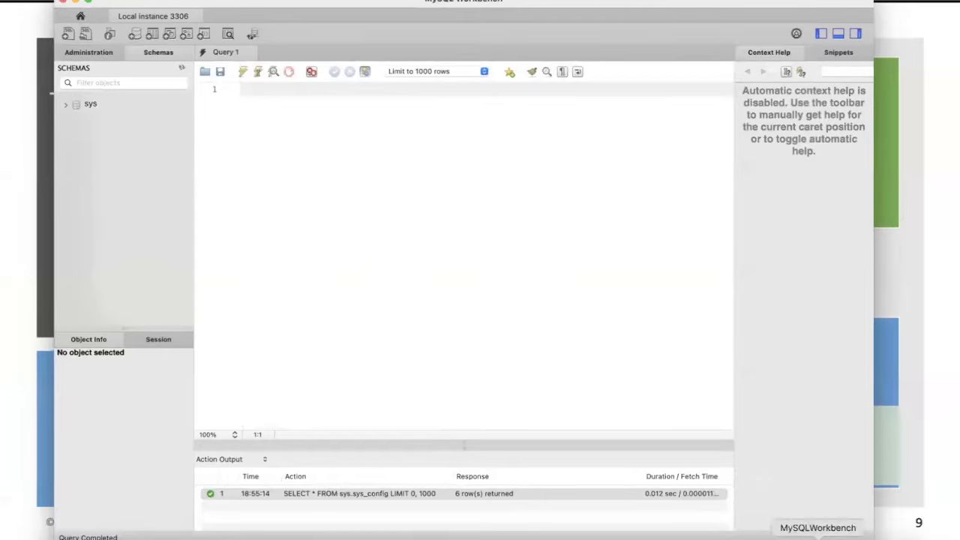
Switch to Chrome, return to the Other MySQL Documentation page and download the world and sakila example databases as Zip files
left_click(662, 539)
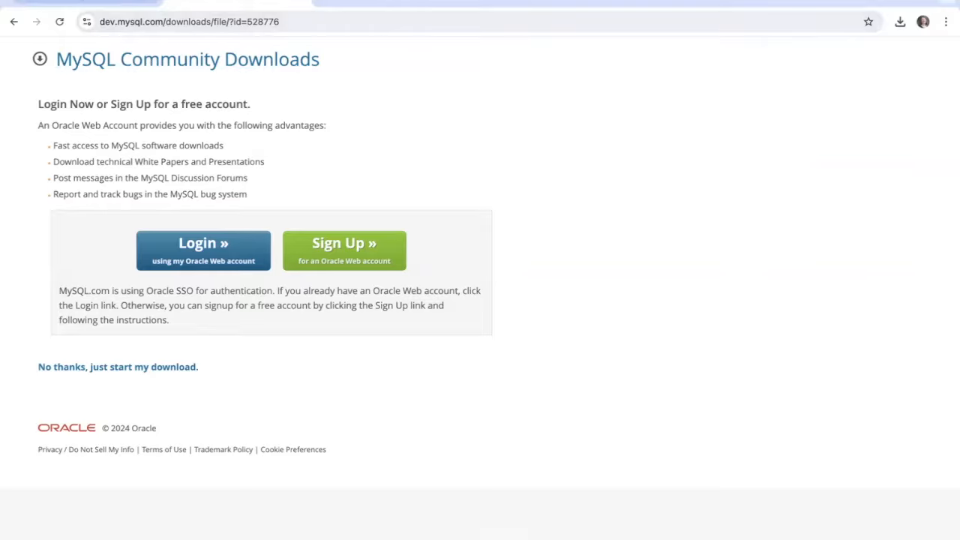
key("alt+Left")
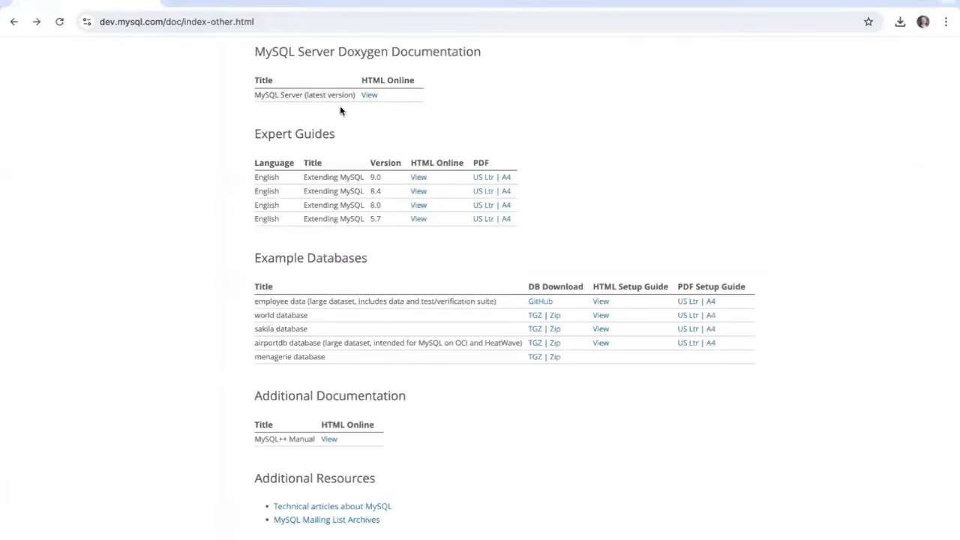
scroll(405, 97, "up", 4)
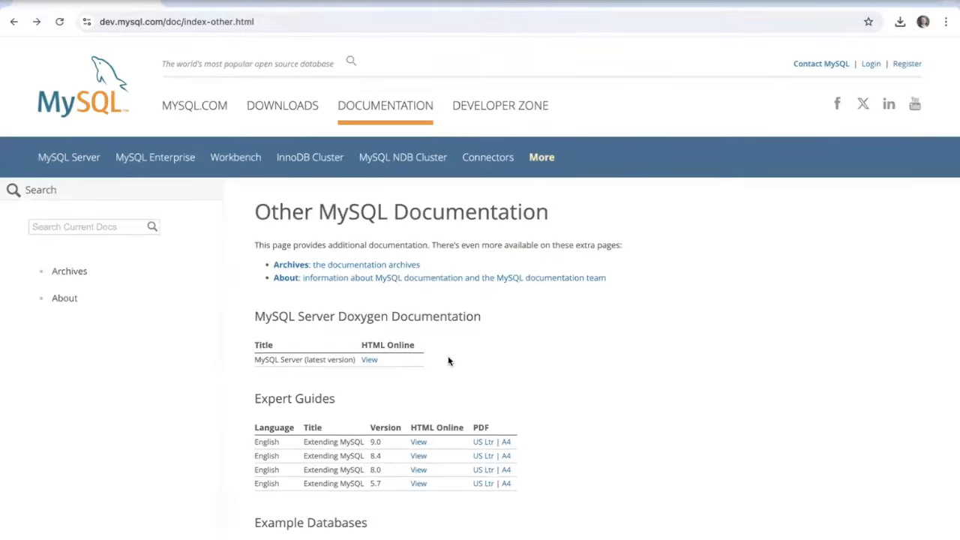
scroll(447, 358, "down", 3)
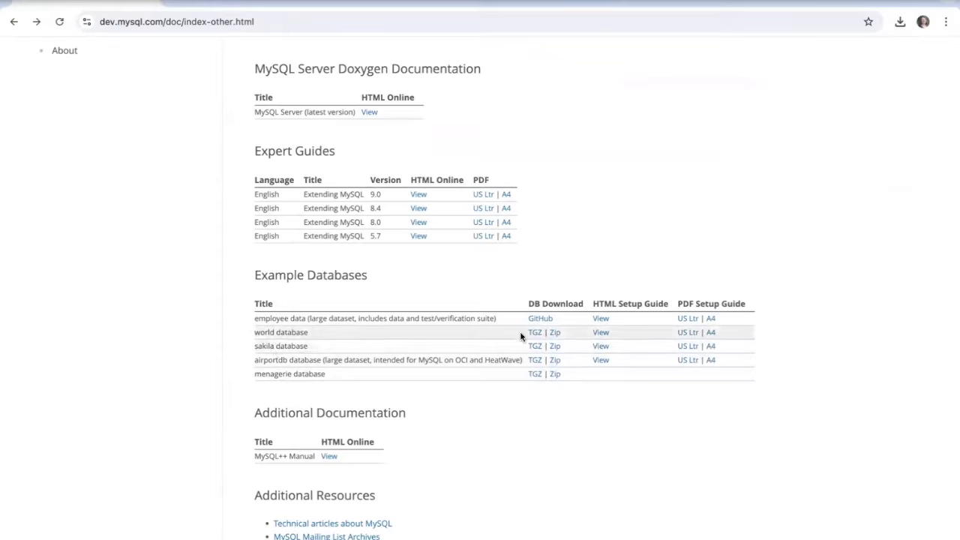
left_click(555, 334)
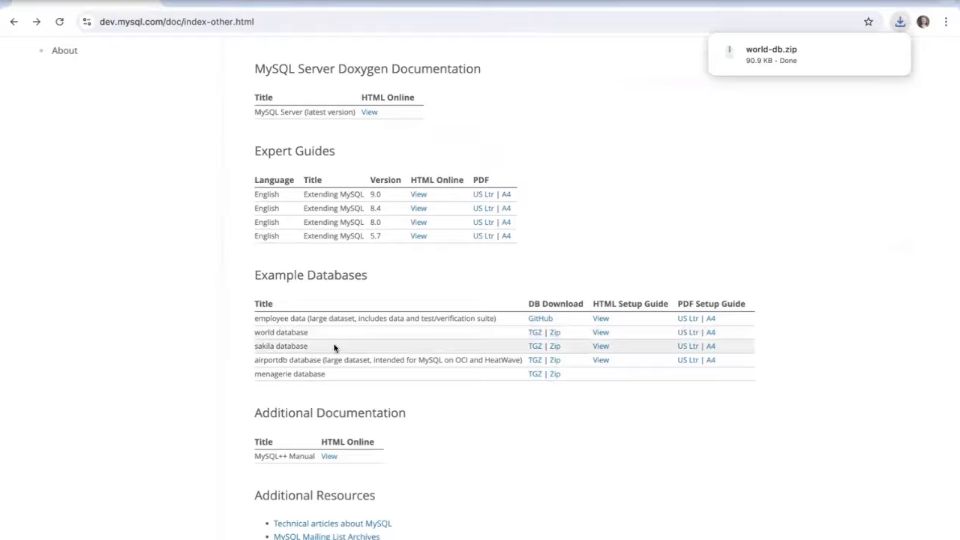
left_click(556, 348)
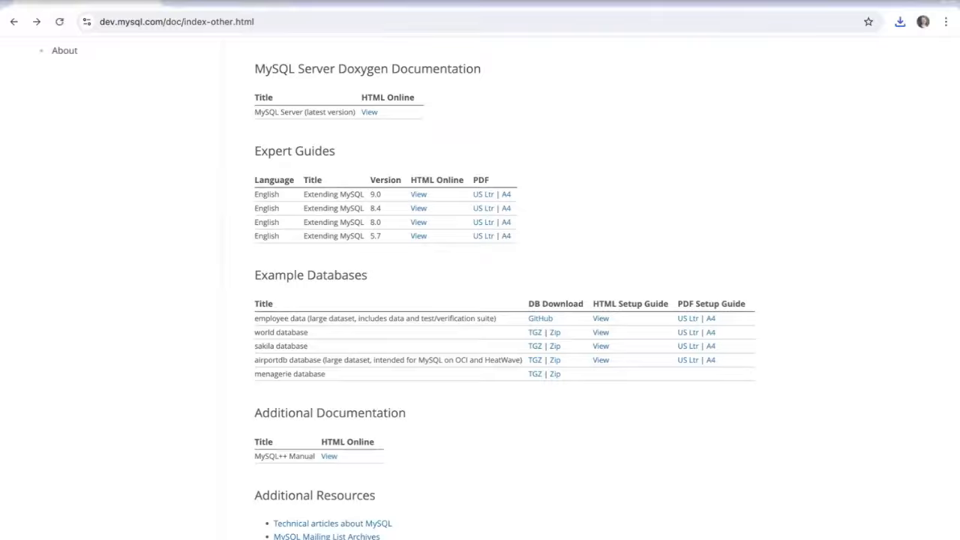
Show the downloaded sakila-db.zip file in the Downloads folder in Finder
left_click(42, 2)
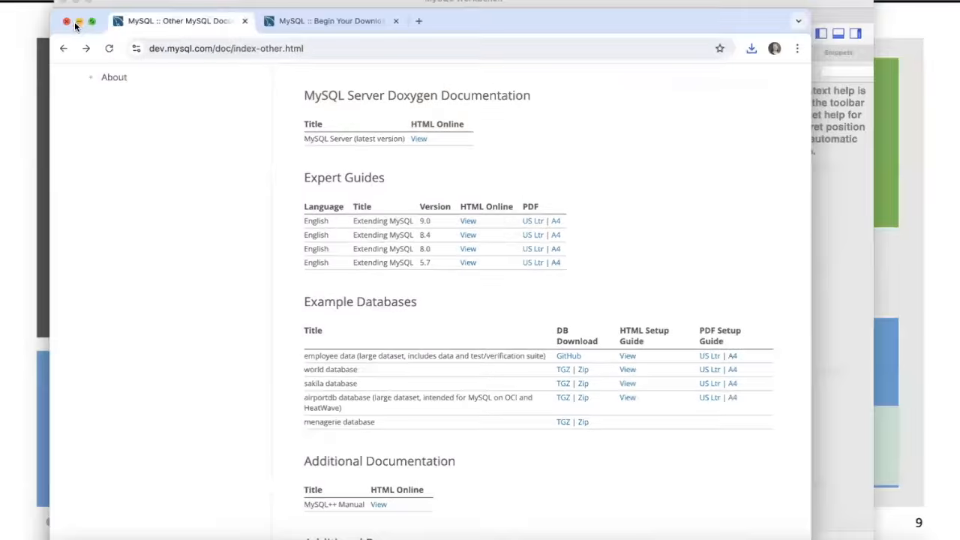
left_click(80, 23)
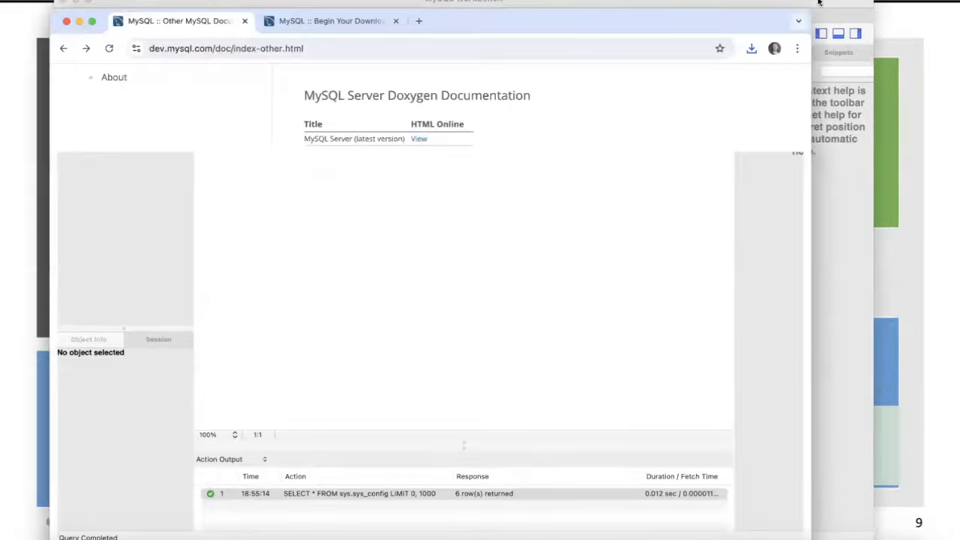
left_click(751, 48)
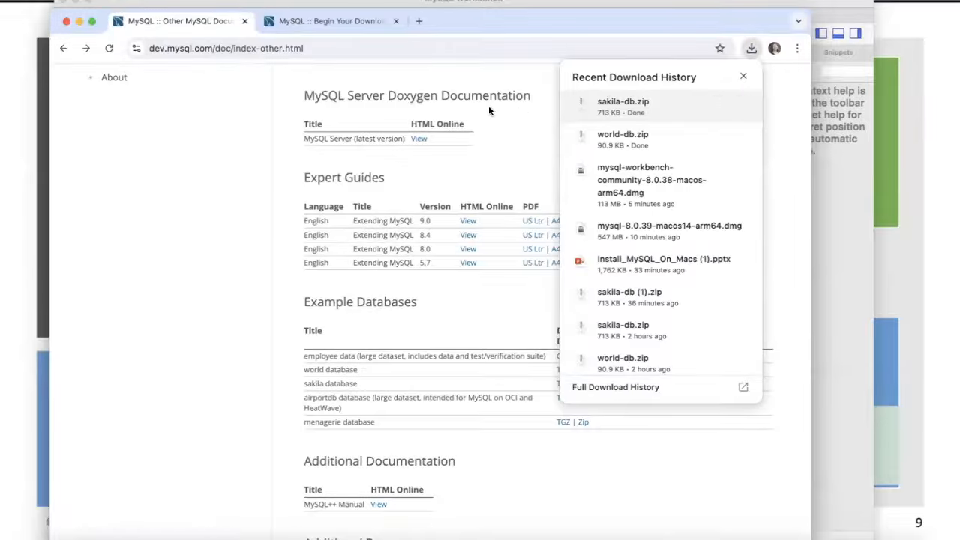
left_click(716, 104)
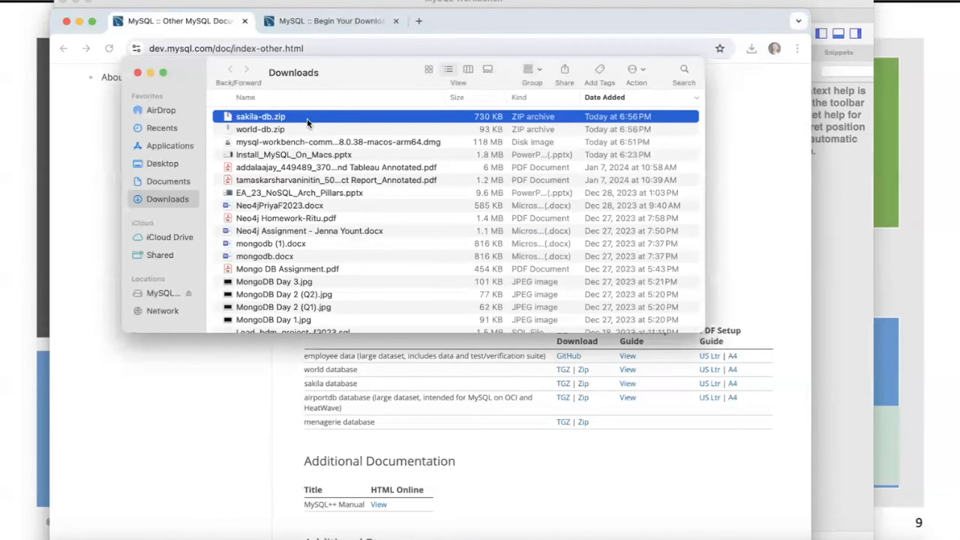
Extract sakila-db.zip in the Downloads folder and open the extracted sakila-db folder
right_click(263, 117)
left_click(263, 117)
scroll(308, 113, "up", 1)
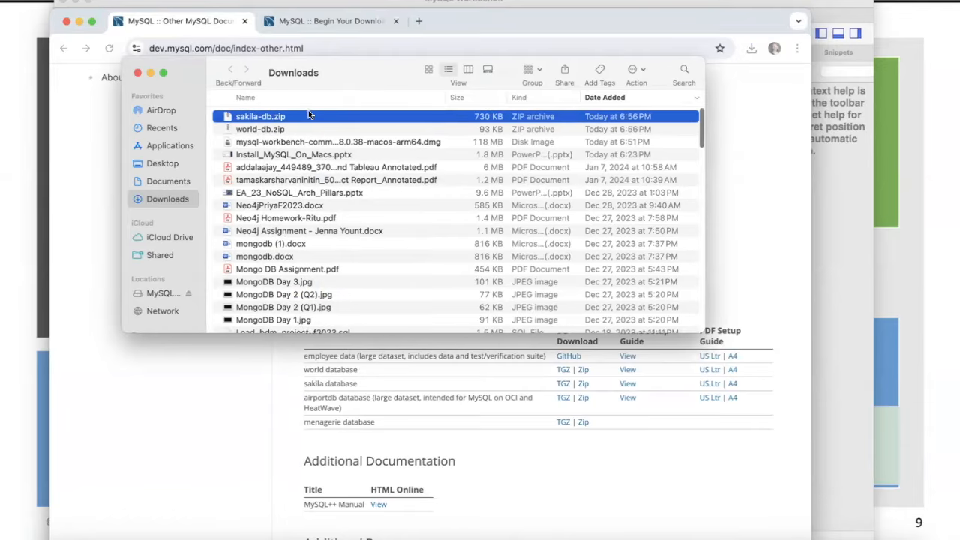
double_click(253, 118)
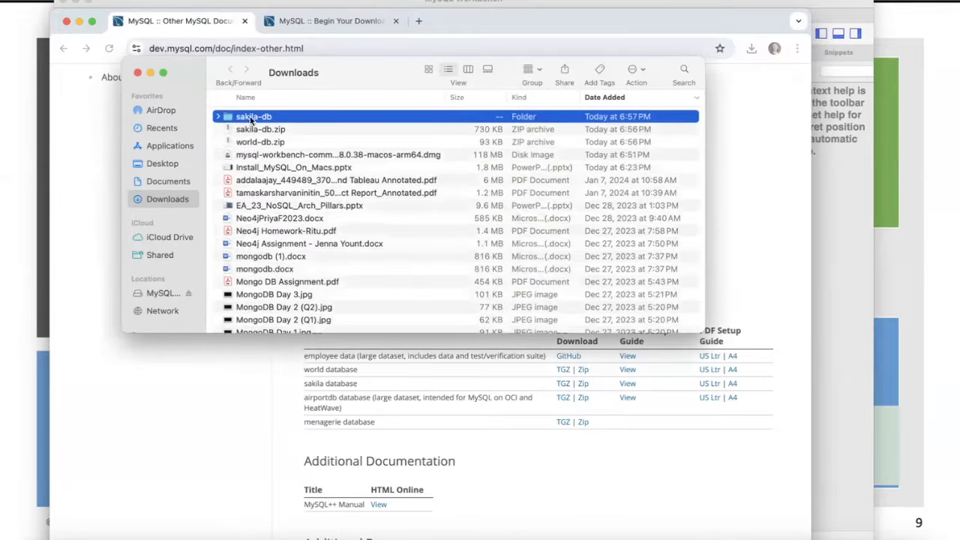
double_click(249, 118)
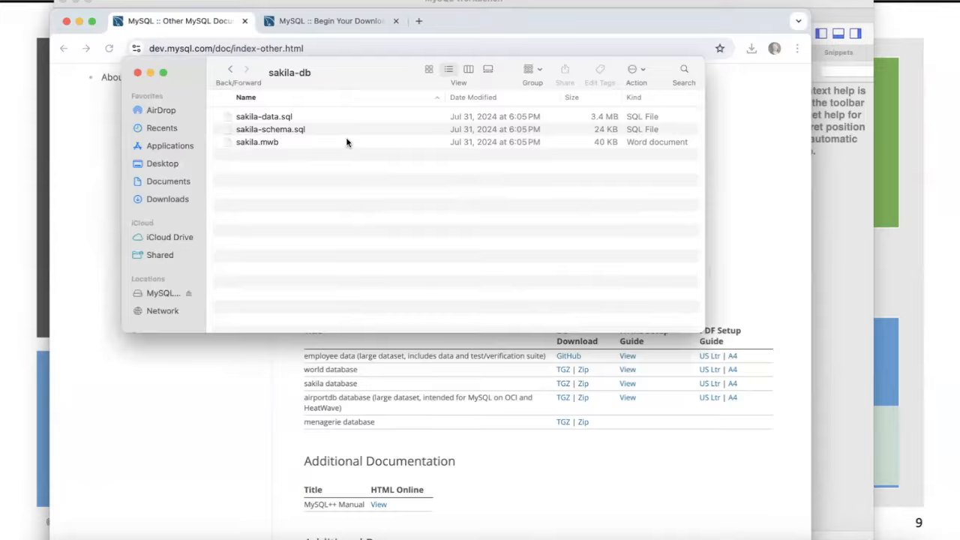
Open sakila-schema.sql from the sakila-db folder in MySQL Workbench and look through the start of the script
left_click(276, 129)
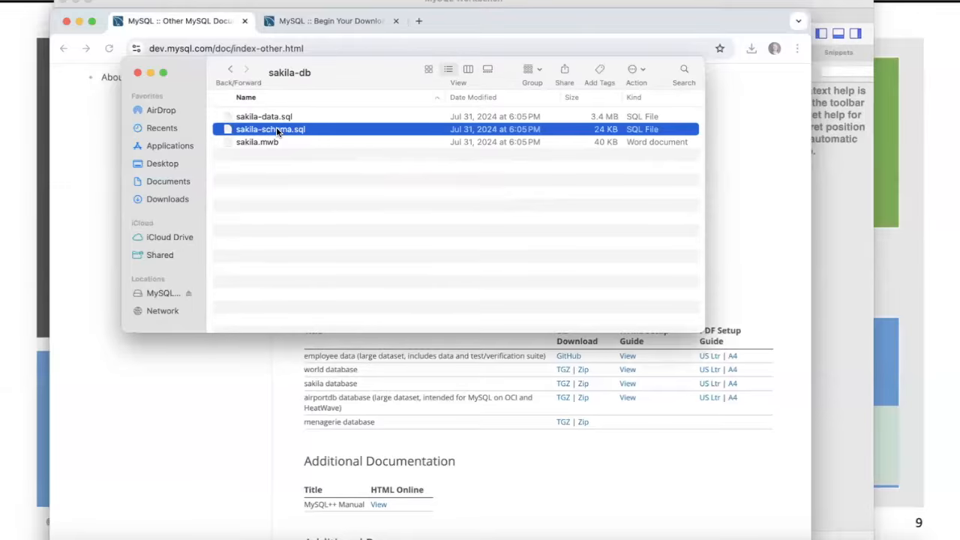
double_click(276, 129)
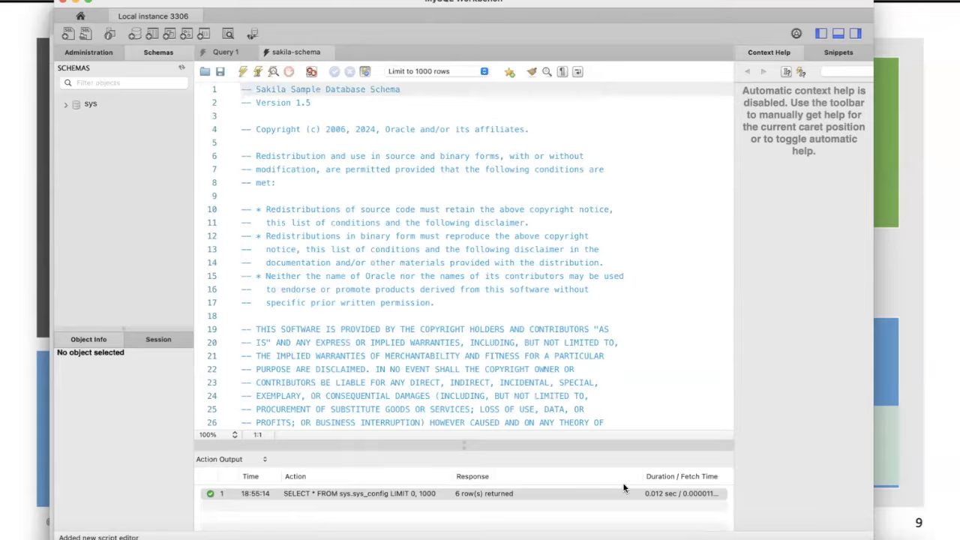
left_click_drag(401, 1, 379, 0)
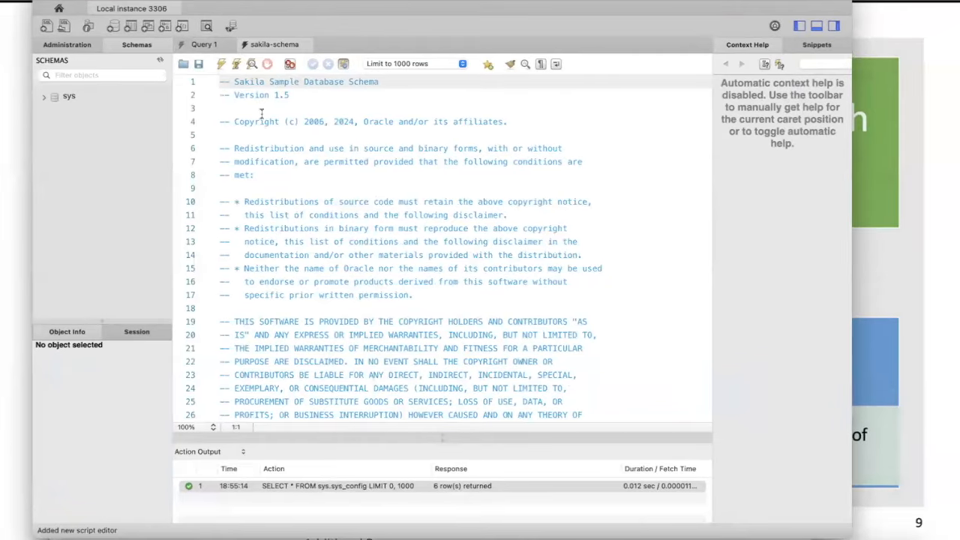
scroll(372, 228, "down", 5)
scroll(372, 229, "up", 5)
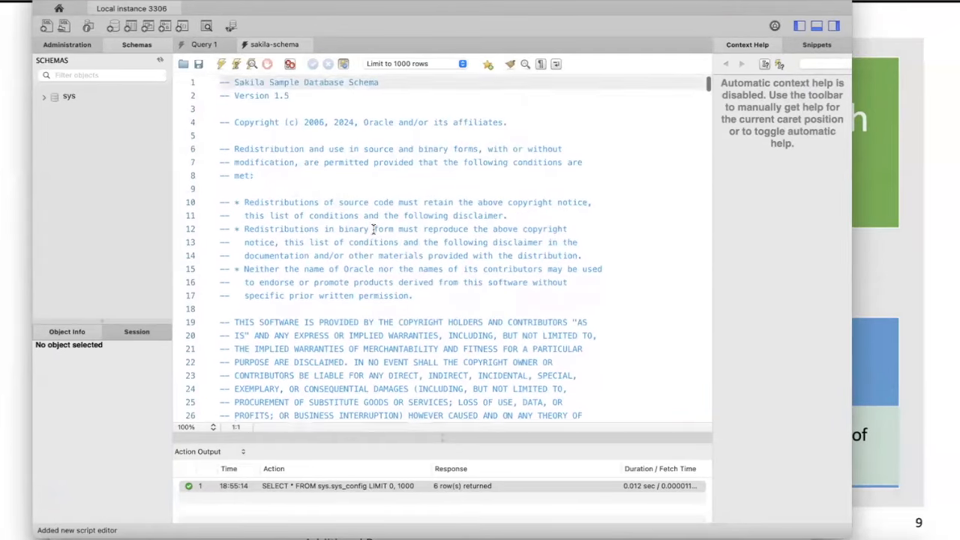
Execute the whole sakila-schema script and check the executed statements in the action output
left_click(222, 66)
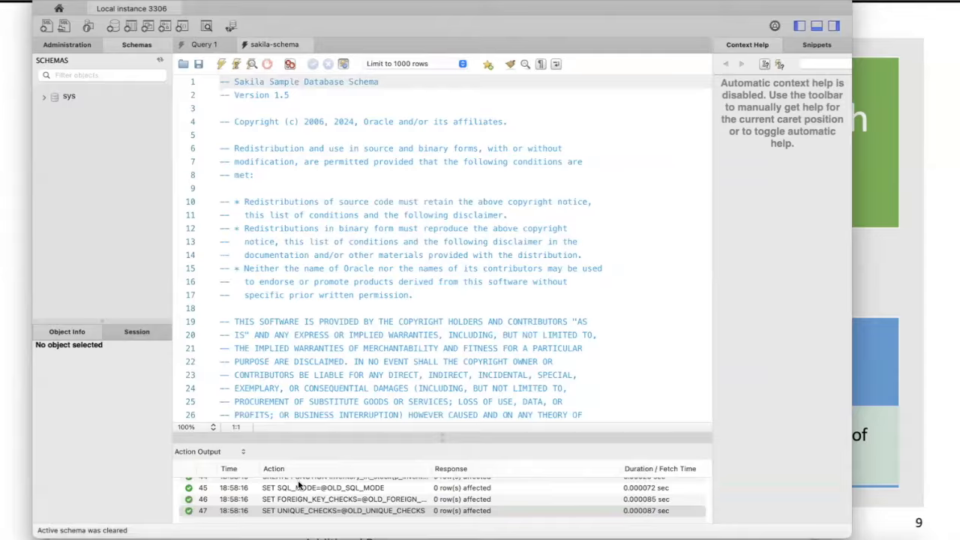
scroll(290, 491, "up", 10)
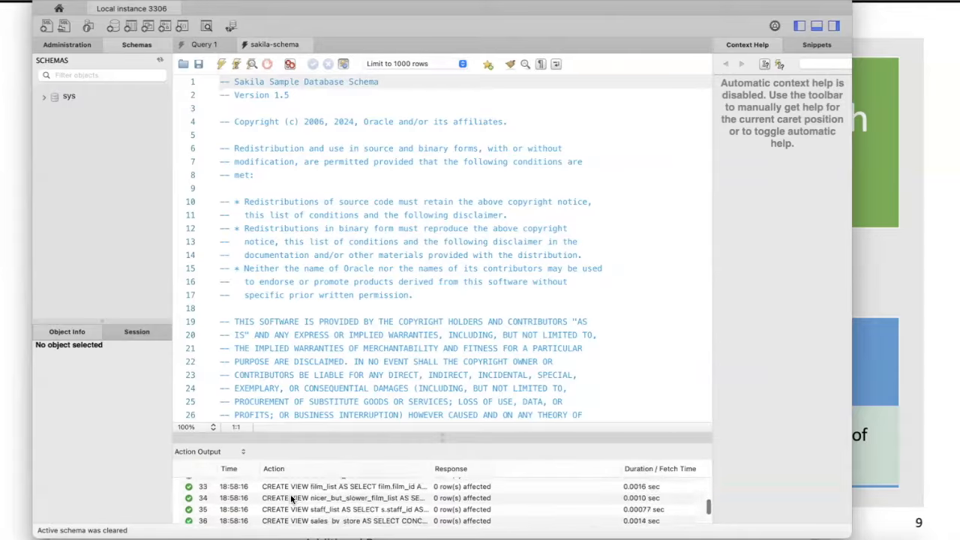
scroll(291, 498, "down", 10)
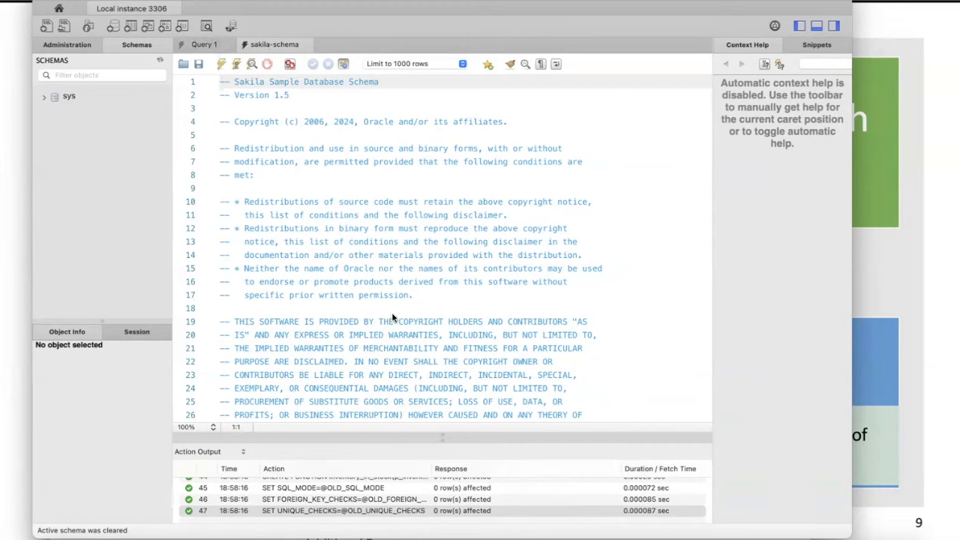
Refresh the schema list, expand the sakila schema and its tables, and look through its objects
left_click(158, 61)
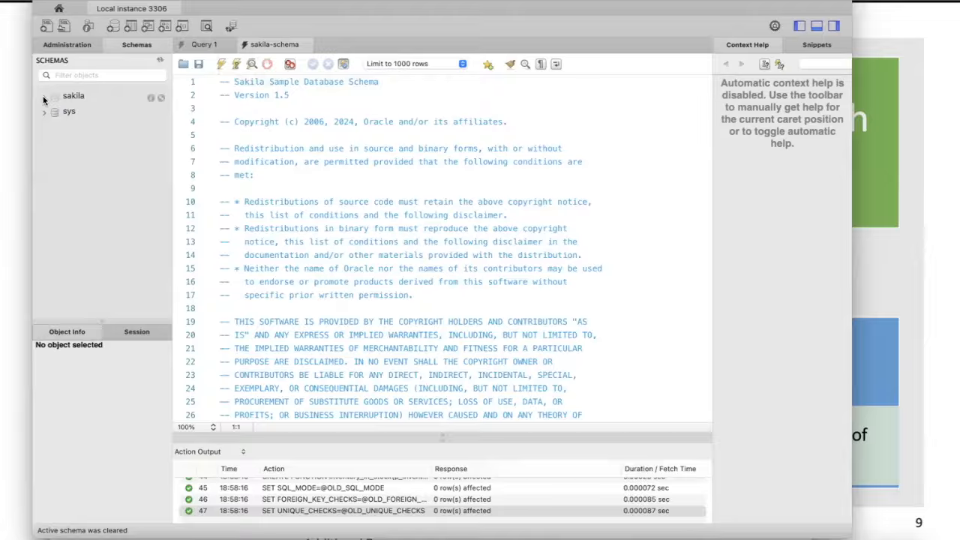
left_click(44, 98)
left_click(51, 112)
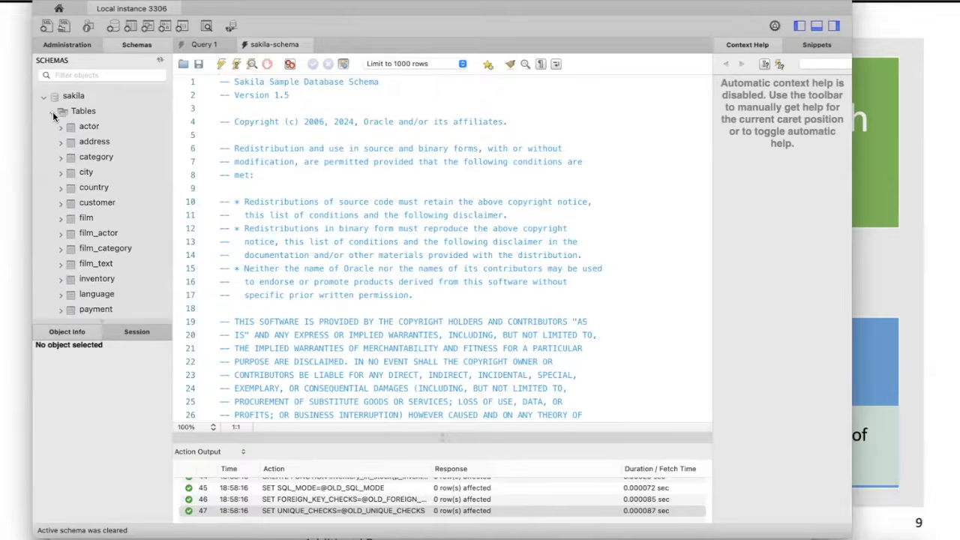
scroll(100, 281, "down", 5)
scroll(100, 280, "up", 5)
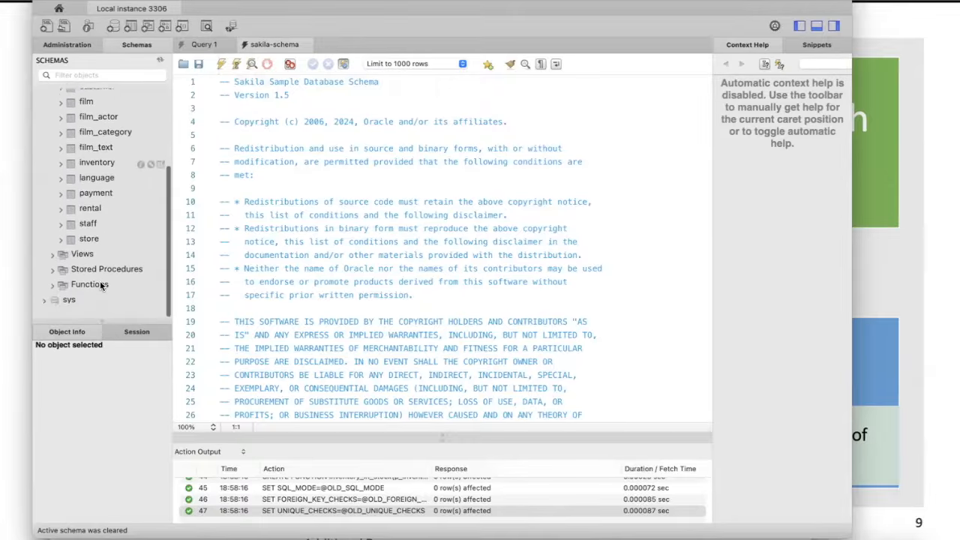
scroll(100, 287, "down", 5)
scroll(100, 285, "up", 5)
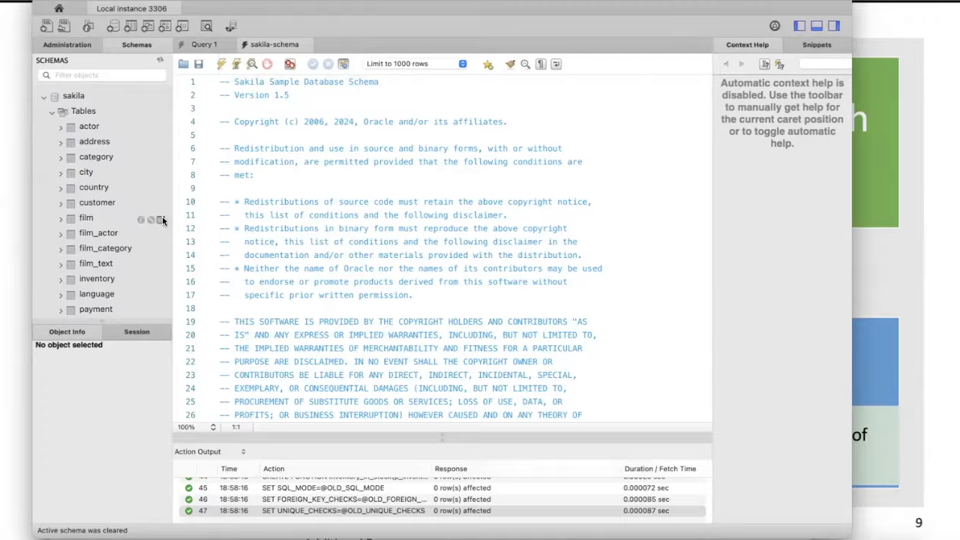
View the rows of sakila's film table, and close both the film query and the sakila-schema script
left_click(159, 219)
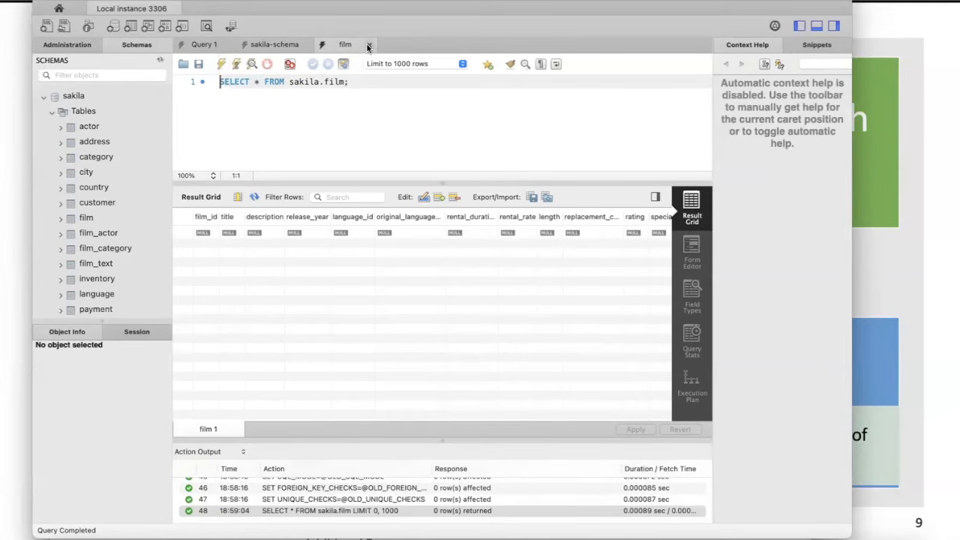
left_click(366, 45)
left_click(305, 46)
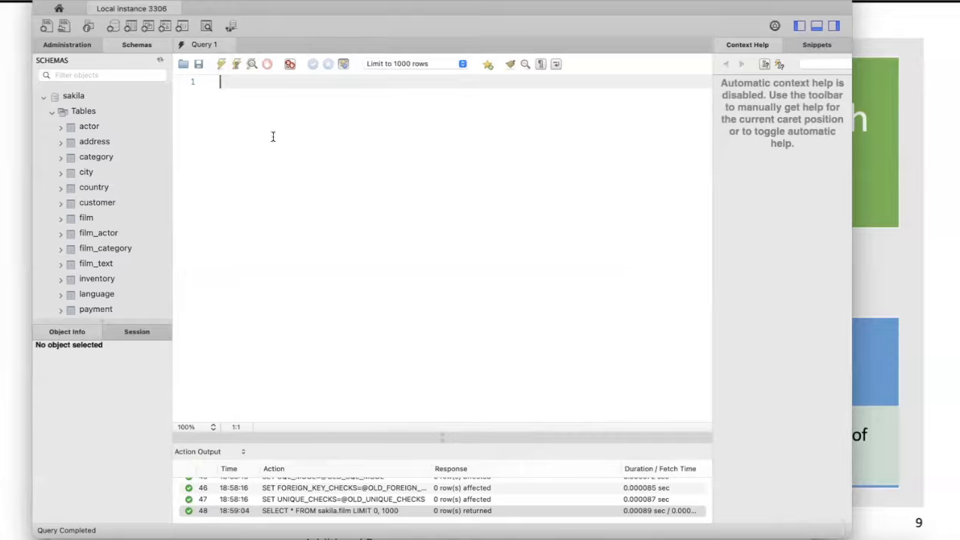
Open sakila-data.sql from the sakila-db folder in MySQL Workbench and execute the whole script
left_click_drag(585, 1, 681, 160)
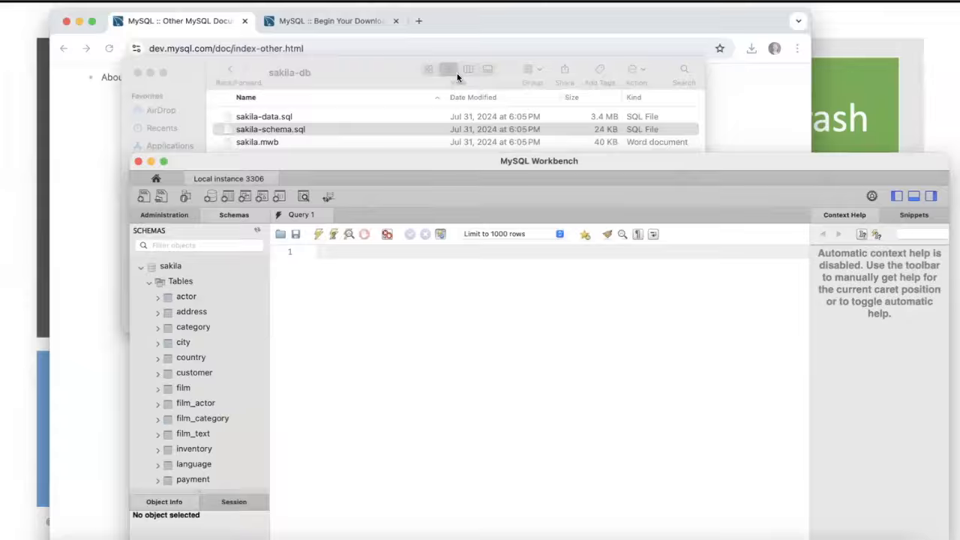
left_click(400, 70)
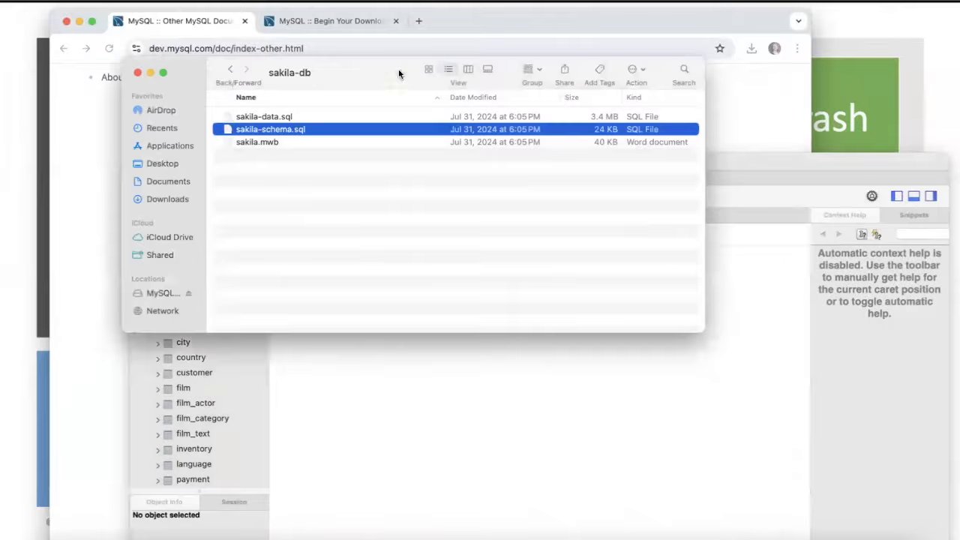
left_click(280, 118)
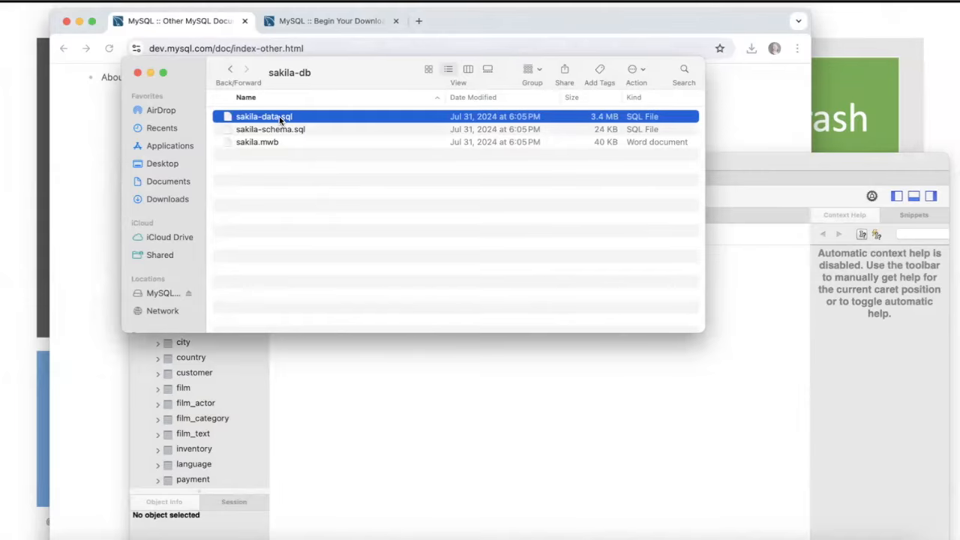
double_click(279, 116)
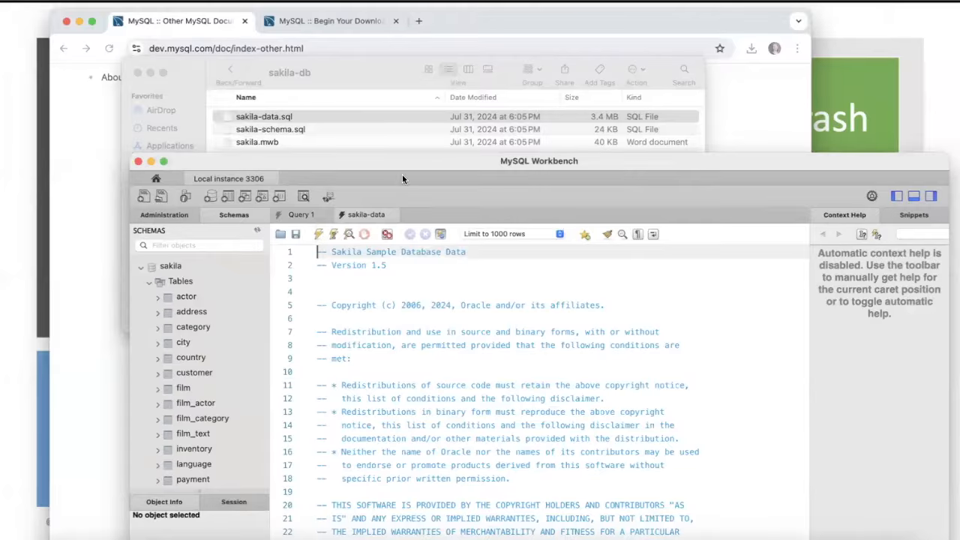
left_click_drag(395, 164, 314, 1)
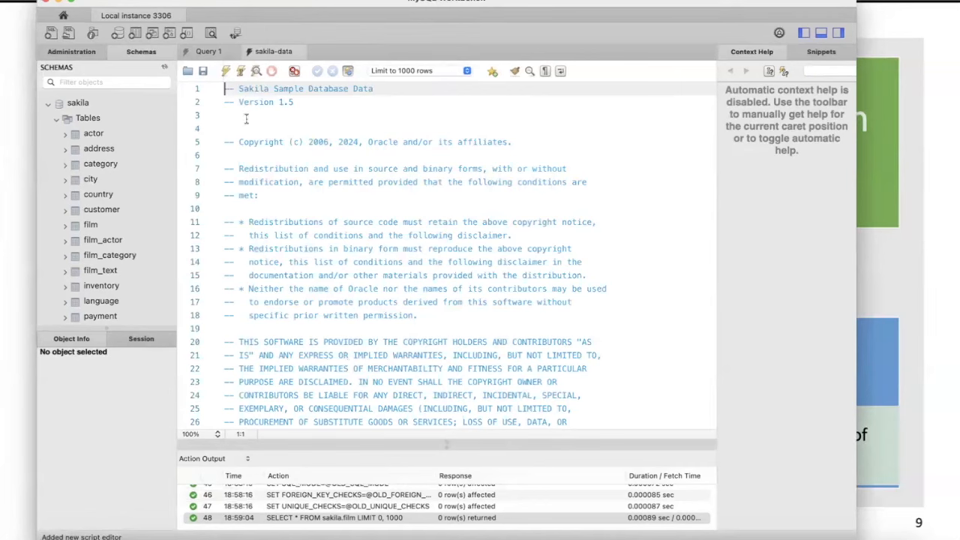
left_click(225, 71)
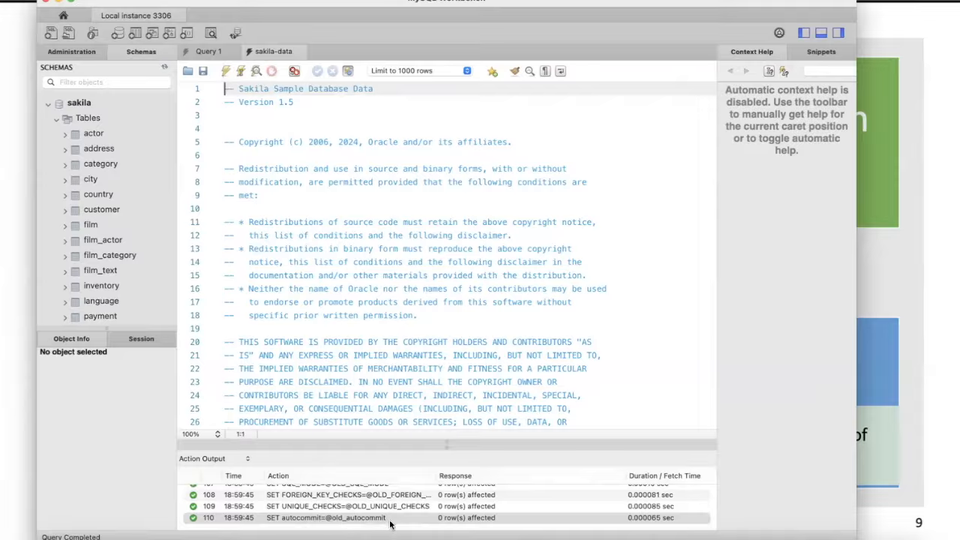
scroll(343, 509, "down", 2)
View the rows of sakila's film table again, close its query, collapse the sakila schema and close the sakila-data script
left_click(164, 226)
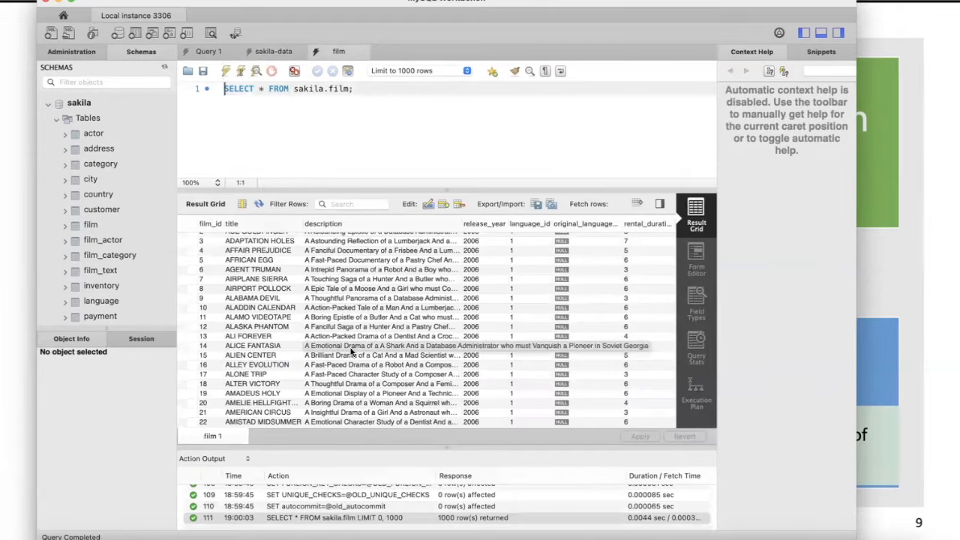
left_click(363, 53)
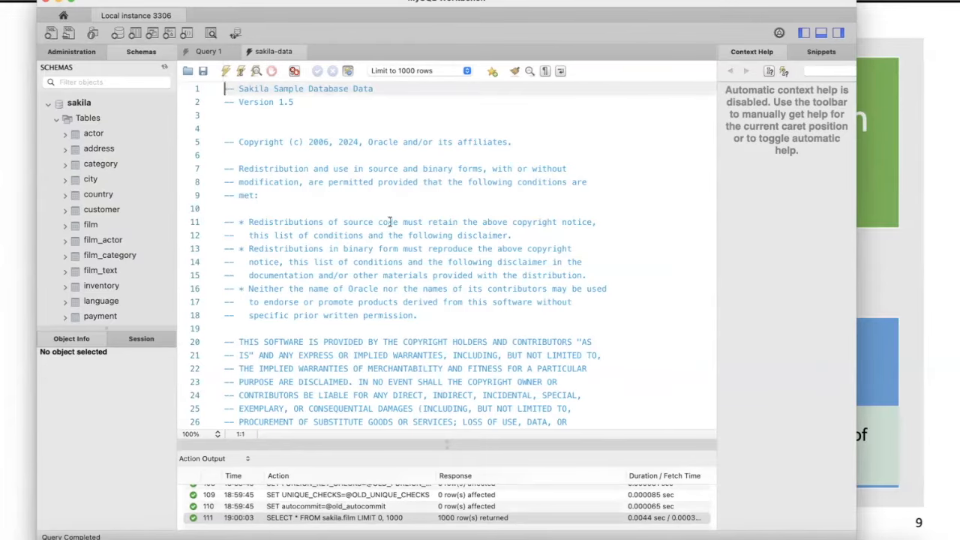
left_click(48, 104)
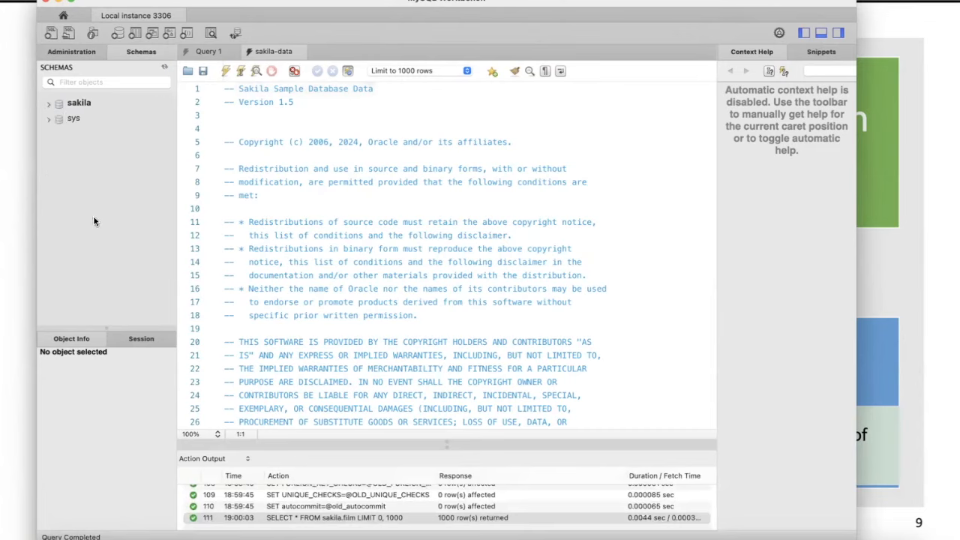
left_click(299, 52)
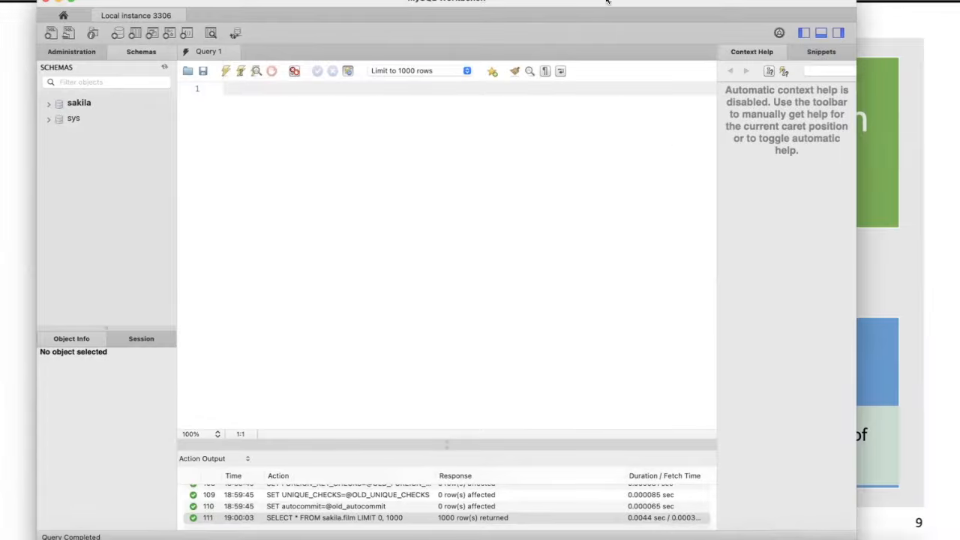
Return to the Downloads folder in Finder, extract world-db.zip and open the extracted world-db folder
left_click_drag(623, 2, 727, 207)
left_click(384, 145)
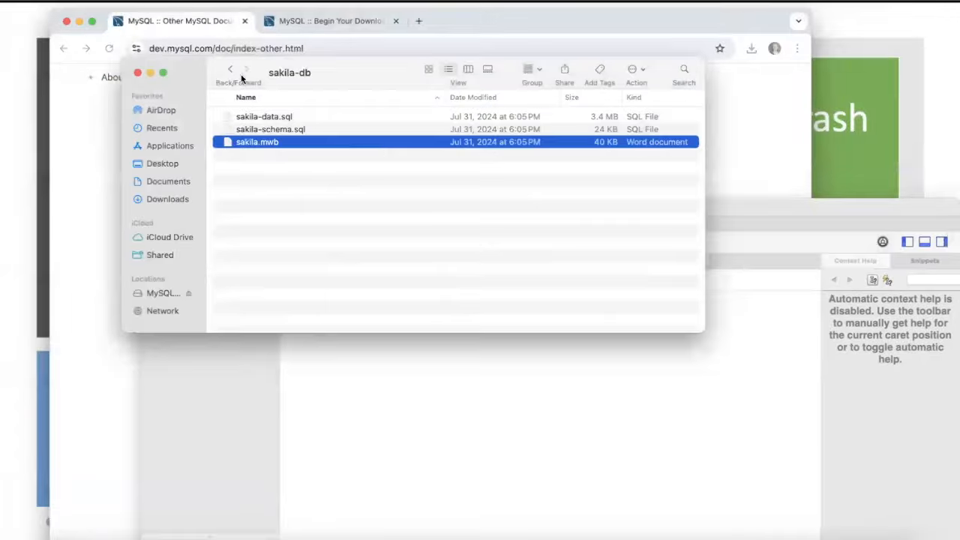
left_click(231, 70)
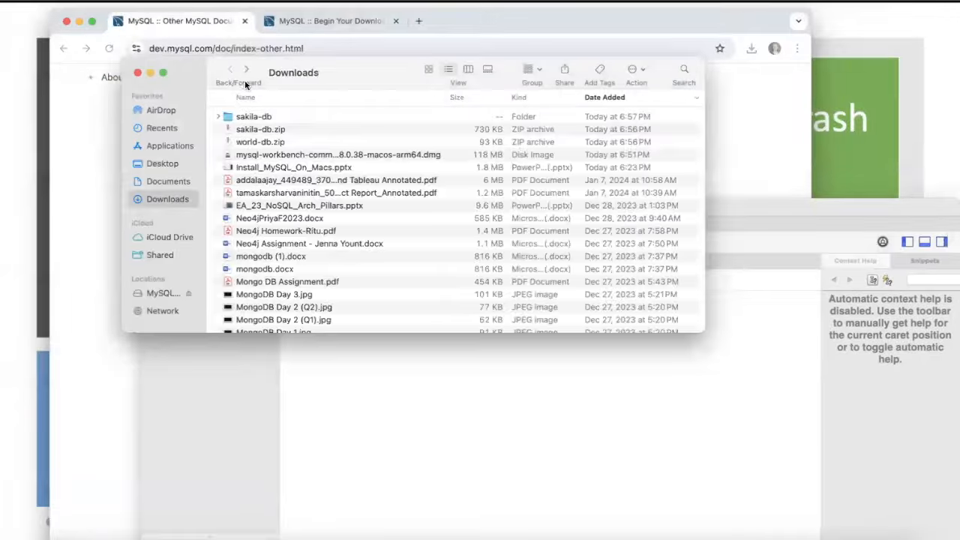
left_click(255, 139)
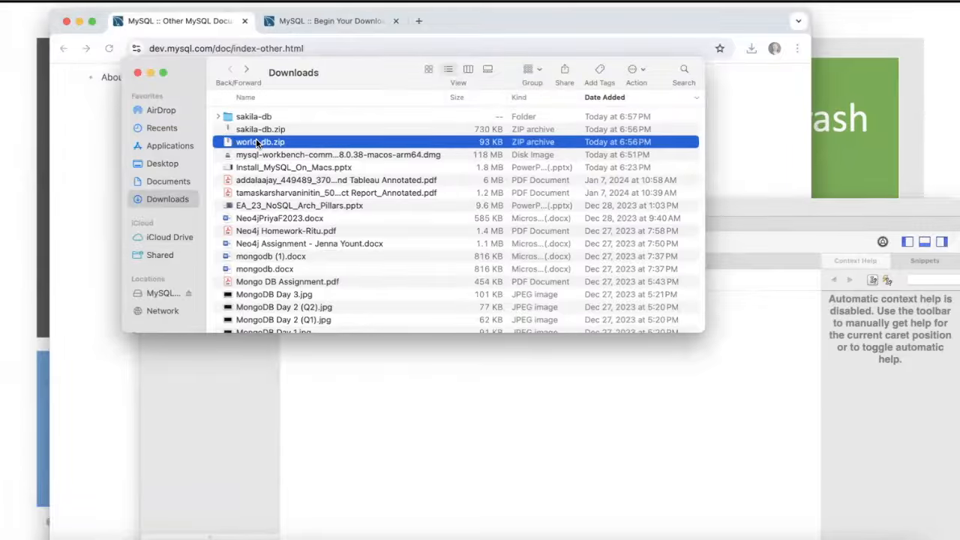
double_click(255, 140)
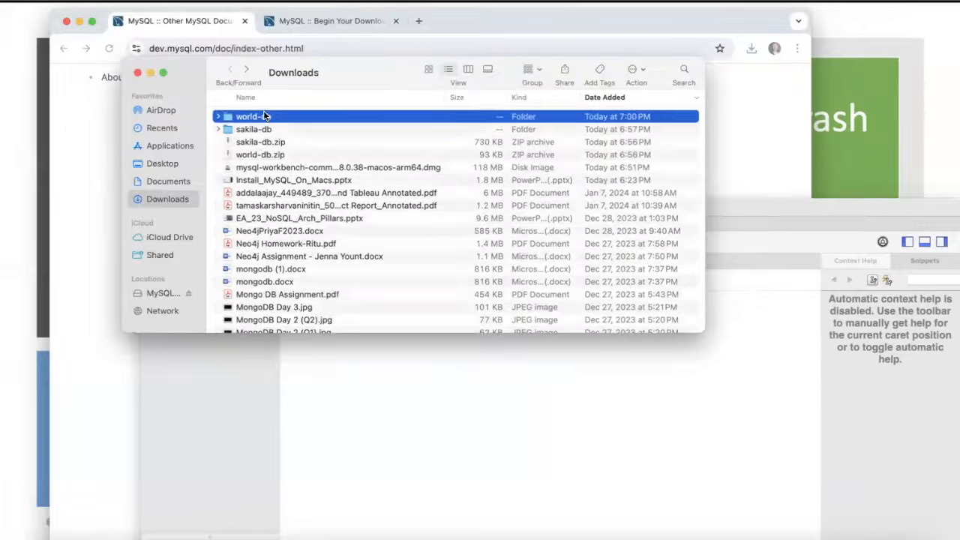
double_click(264, 116)
left_click_drag(360, 67, 255, 28)
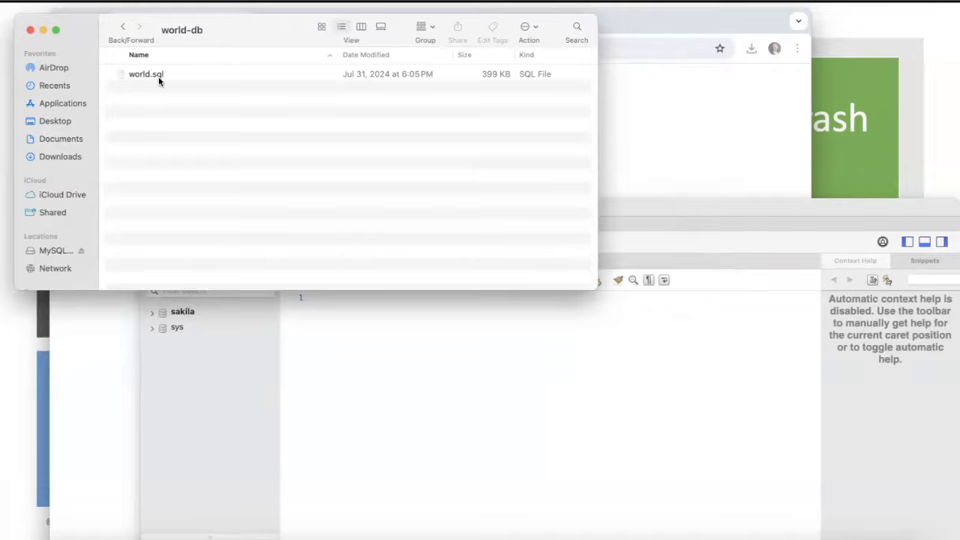
Switch to MySQL Workbench, open world.sql from the world-db folder in Downloads and execute the whole script
left_click_drag(802, 197, 723, 118)
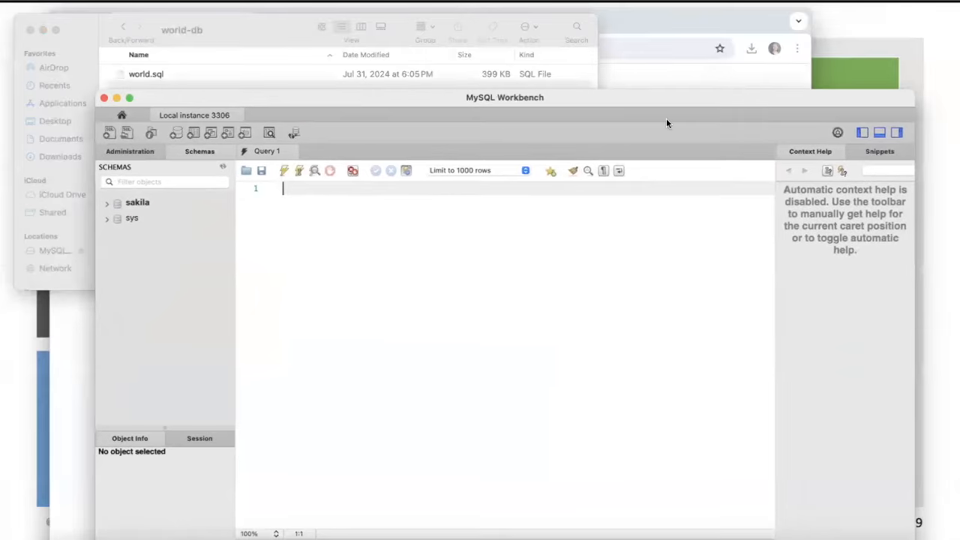
left_click_drag(657, 103, 669, 35)
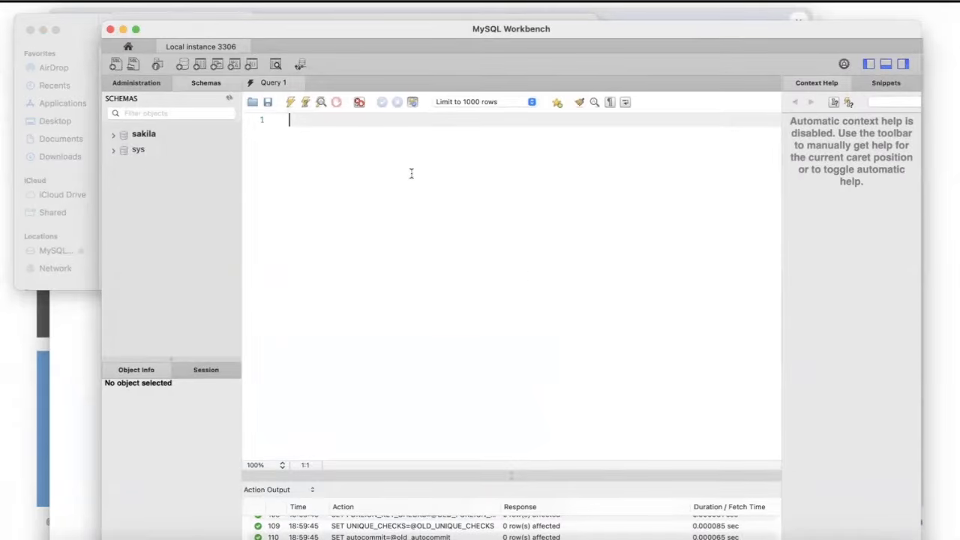
left_click(132, 63)
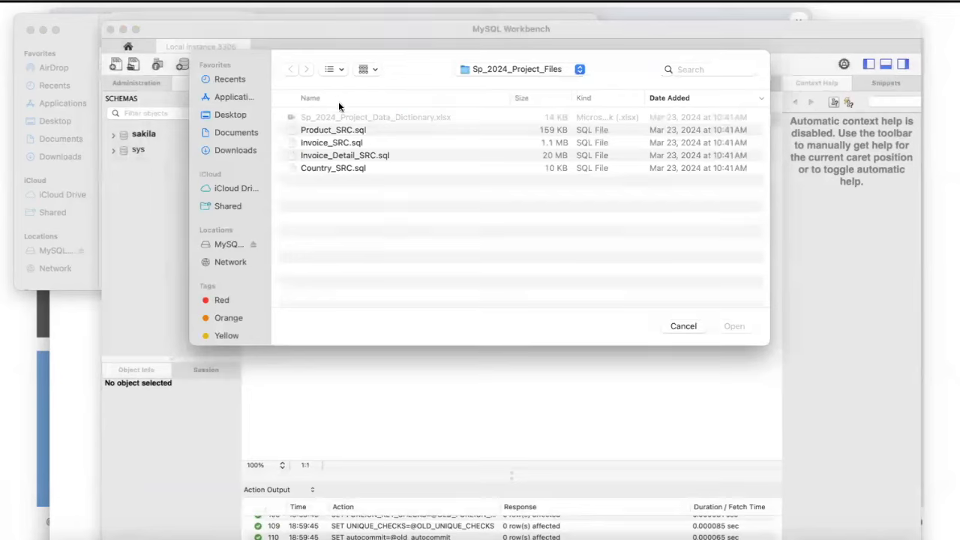
left_click(234, 150)
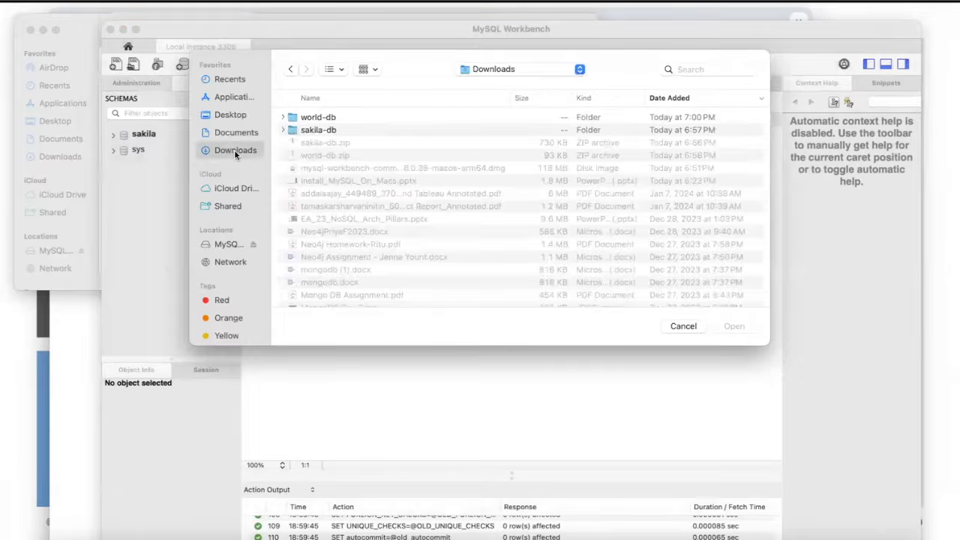
double_click(314, 117)
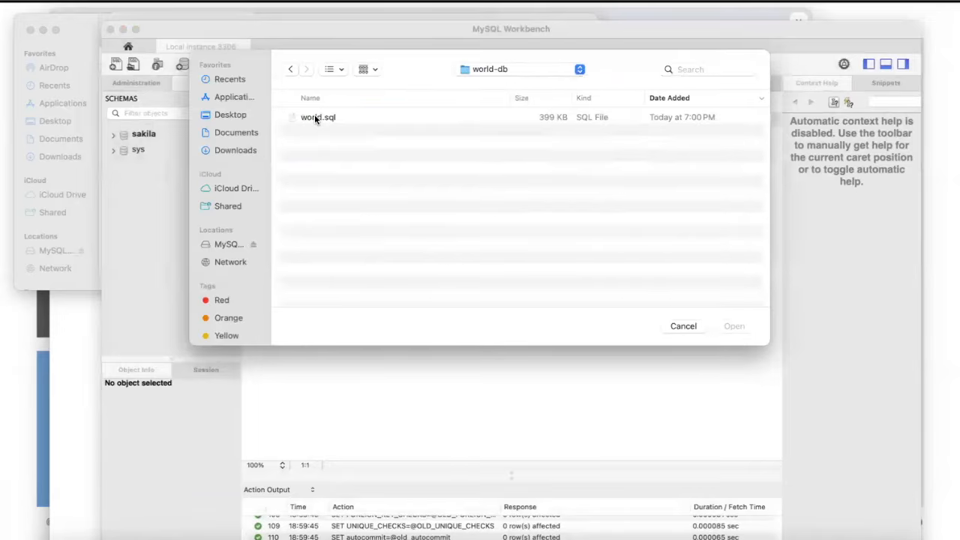
left_click(315, 118)
left_click(735, 326)
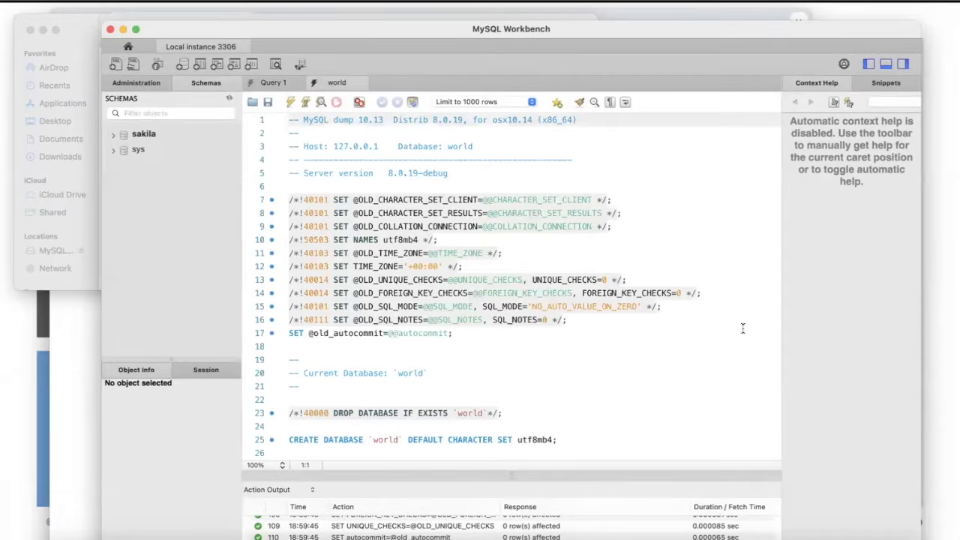
left_click(291, 102)
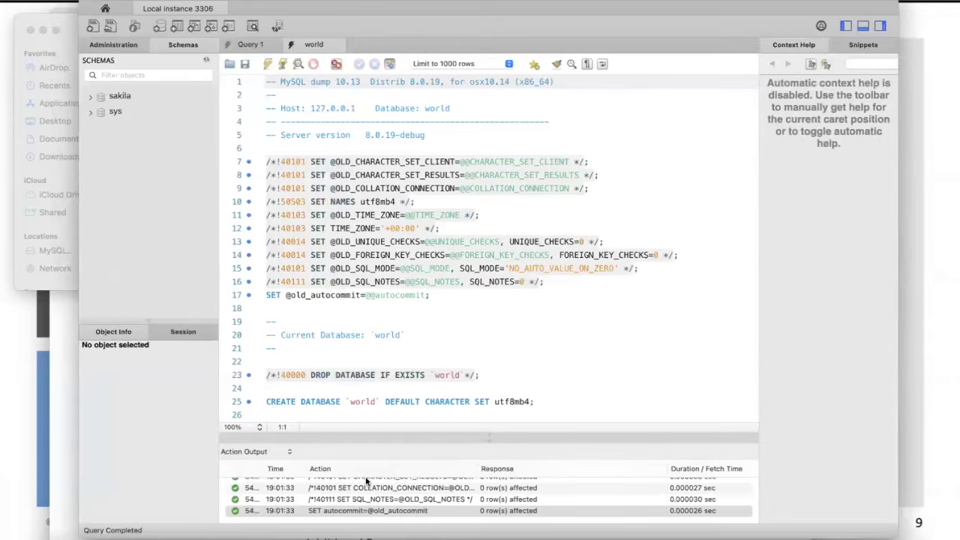
Refresh the schema list, expand the tables of the world schema and view the rows of its city table
left_click(206, 60)
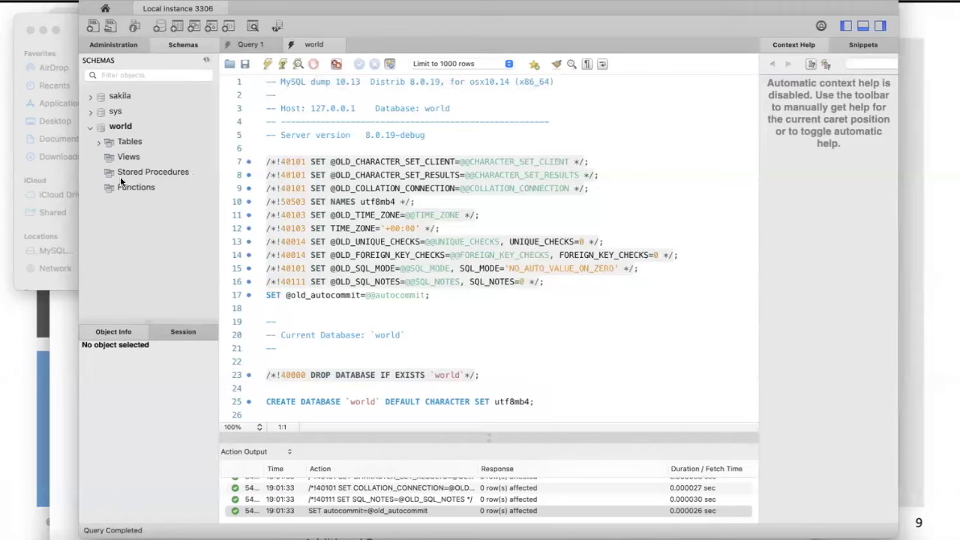
left_click(100, 143)
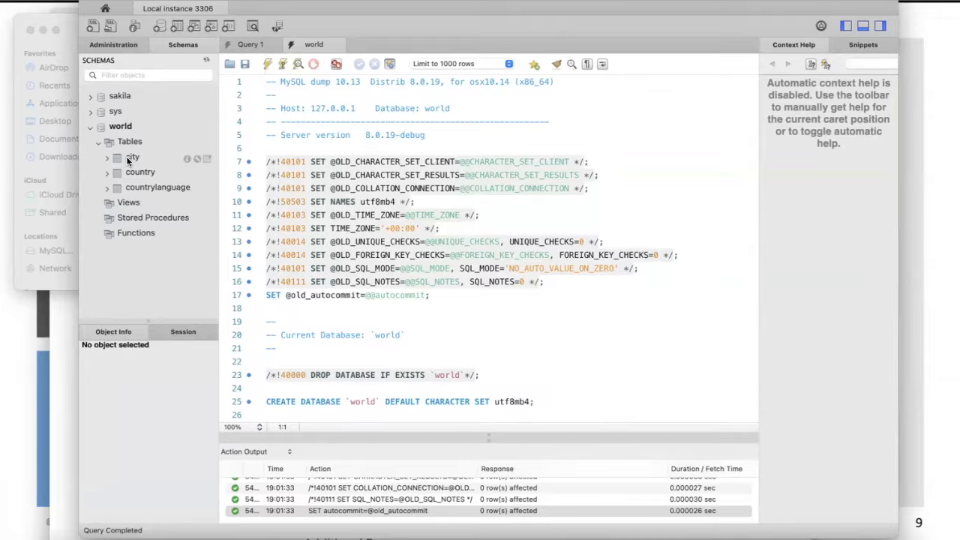
left_click(206, 160)
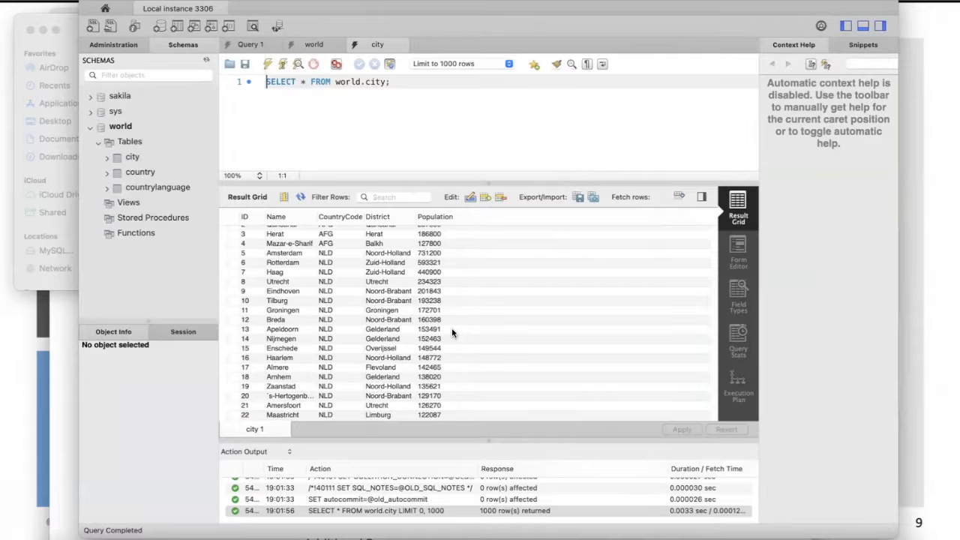
Collapse the world schema and close both the city query and the world script
left_click(90, 127)
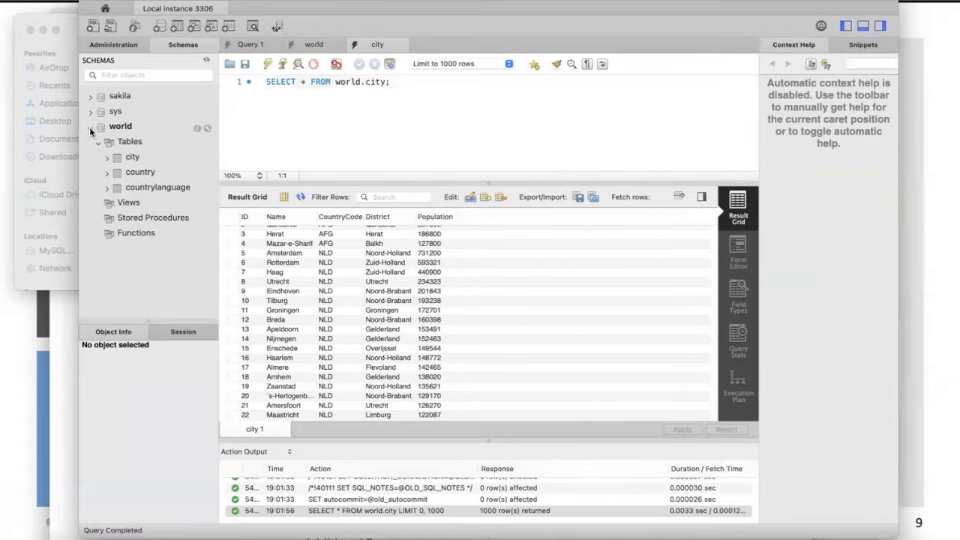
left_click(401, 45)
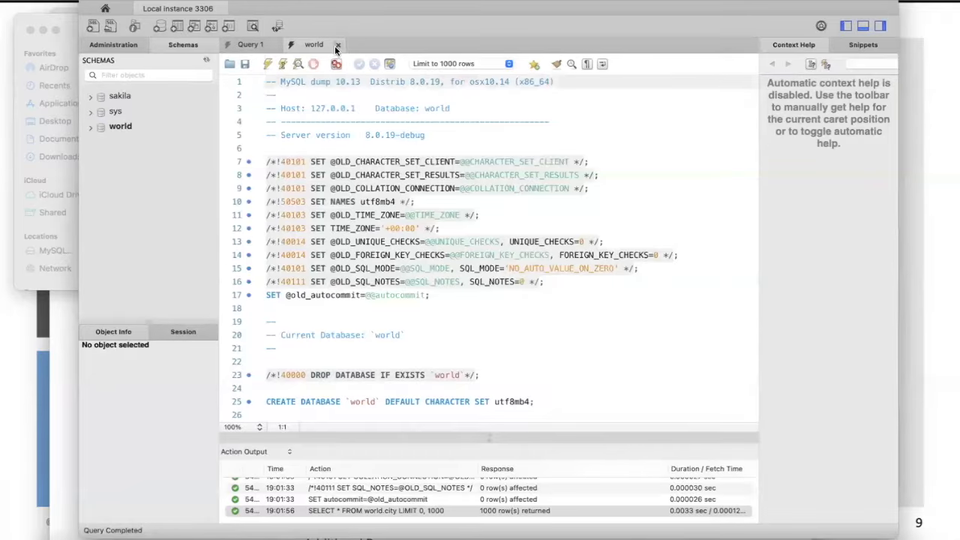
left_click(336, 44)
Bring up the browser's MySQL page listing the example databases, then minimize the browser window
left_click_drag(673, 0, 669, 92)
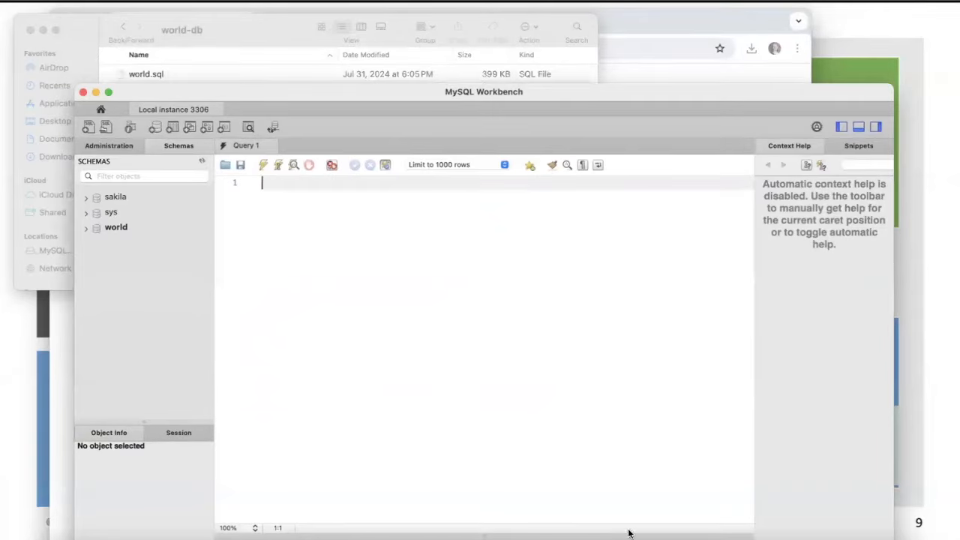
left_click(663, 537)
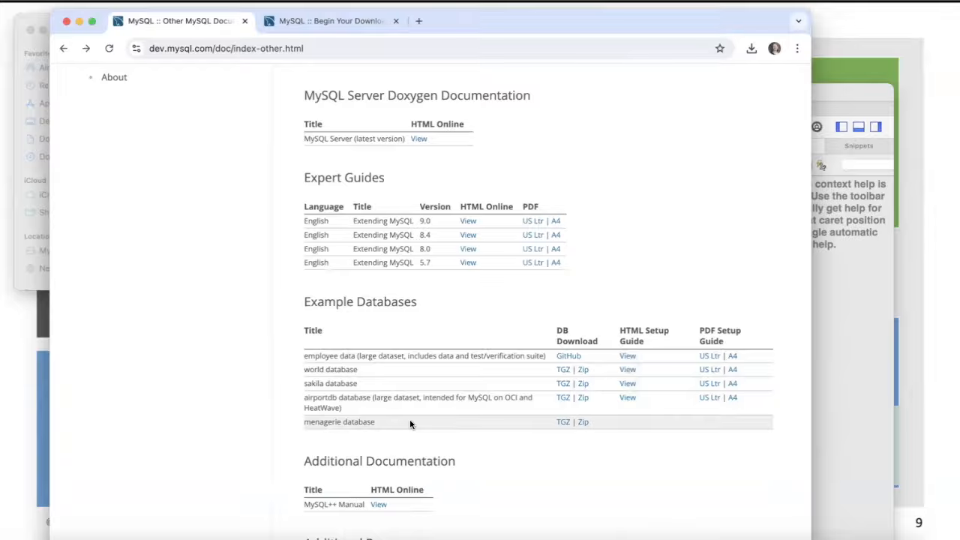
left_click(79, 22)
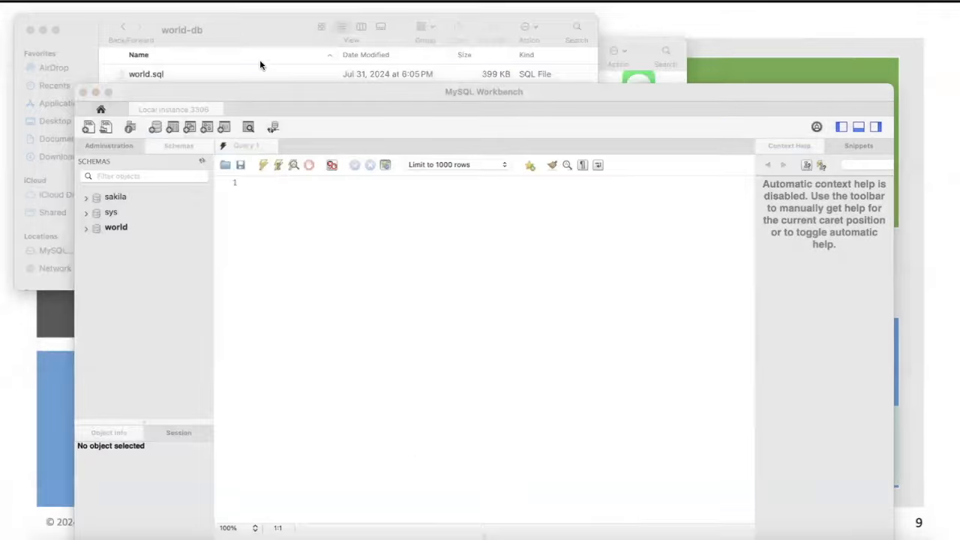
Go back to the Downloads folder in Finder and open the sakila-db folder to view its files
left_click(259, 30)
left_click(123, 27)
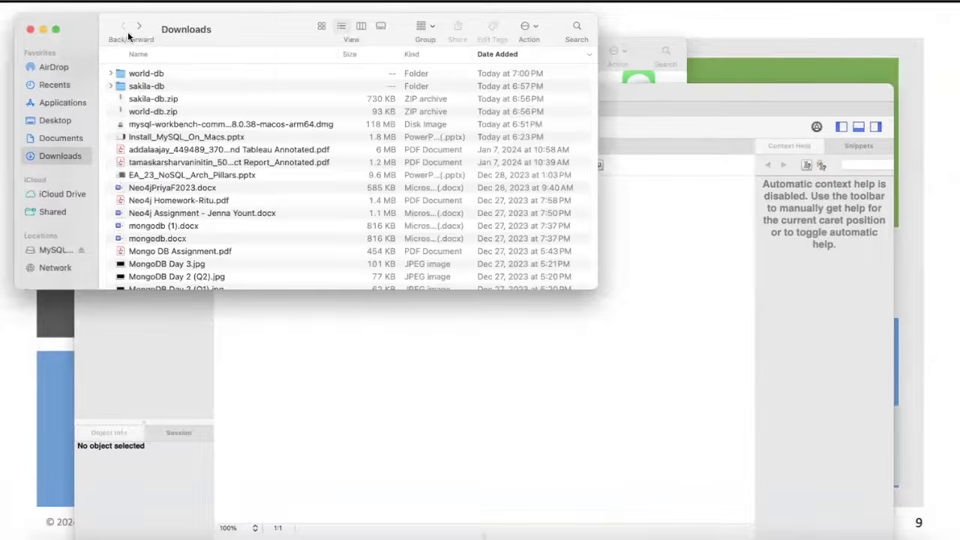
double_click(160, 89)
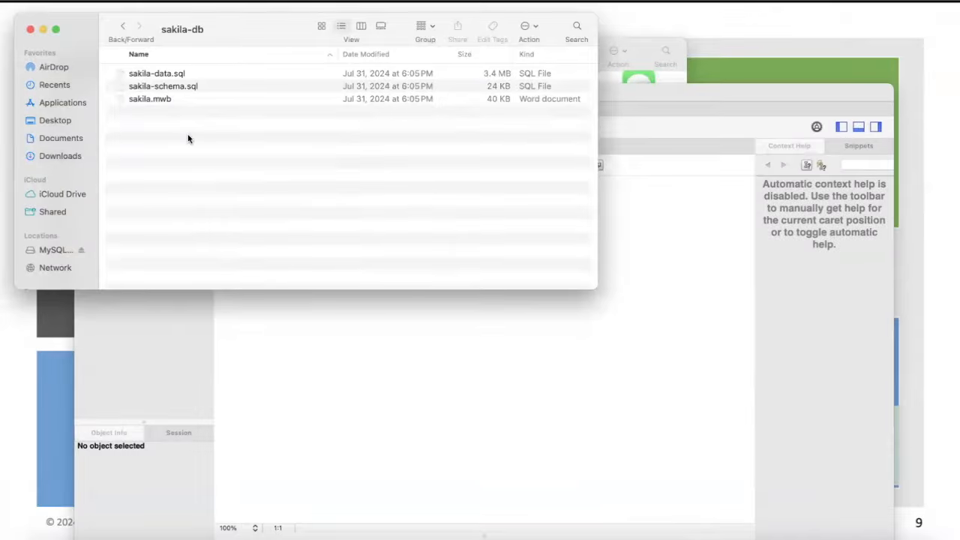
Minimize the sakila-db and Applications Finder windows and move the MySQL Workbench window so its action output is visible
left_click(43, 28)
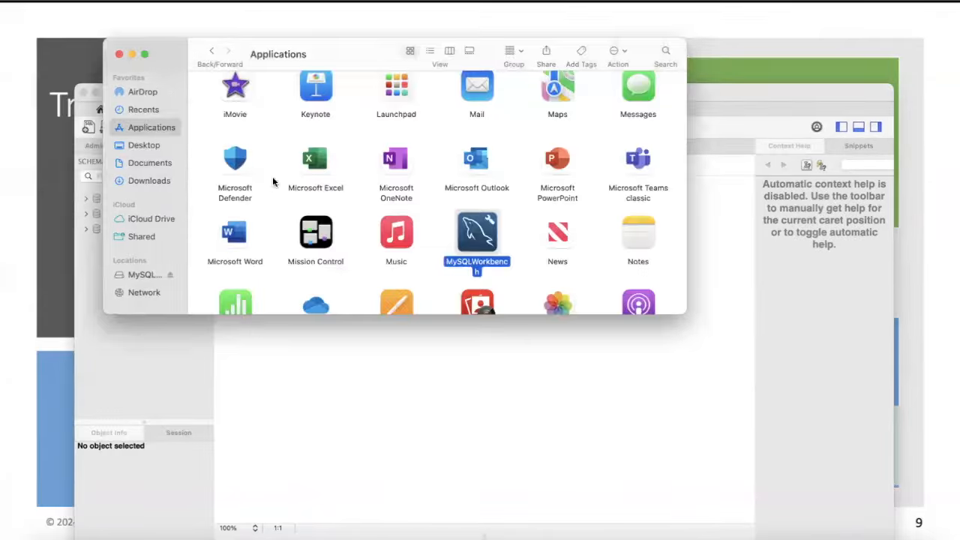
left_click(132, 55)
left_click_drag(346, 99, 330, 14)
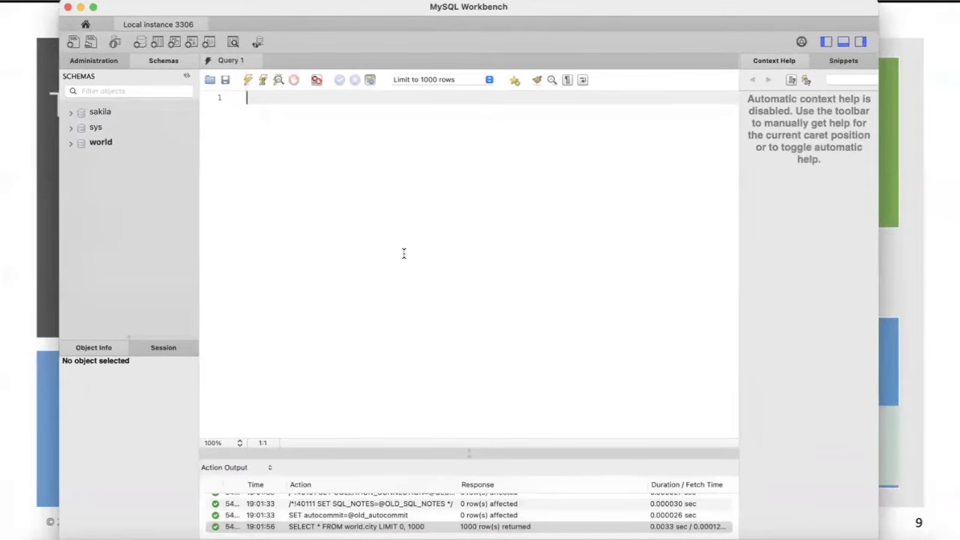